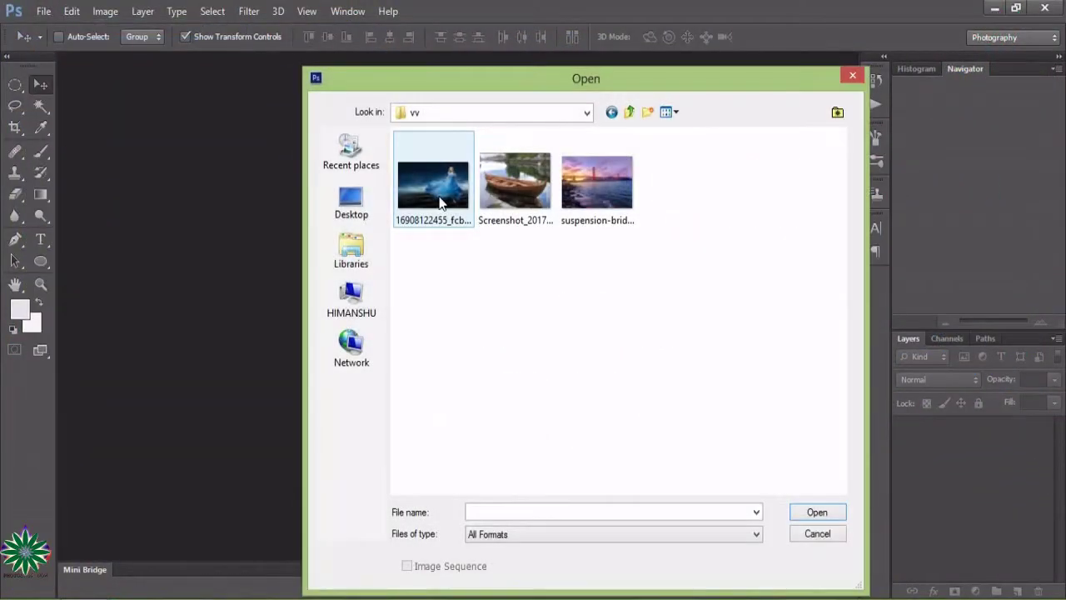
# Open the Golden Gate bridge photo and the wooden boat screenshot.
pyautogui.doubleClick(584, 213)
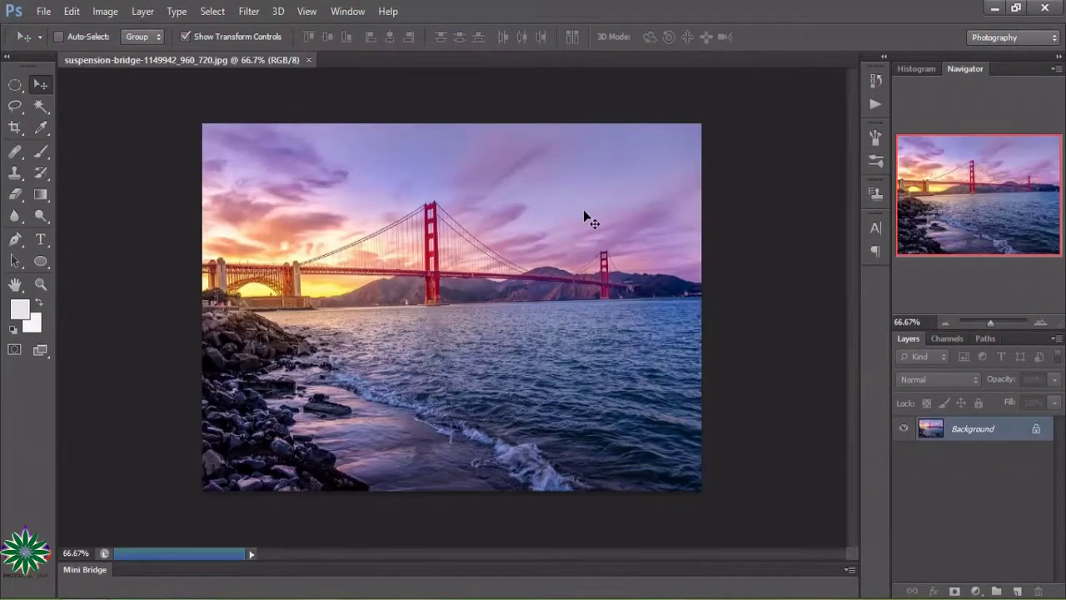
pyautogui.click(43, 10)
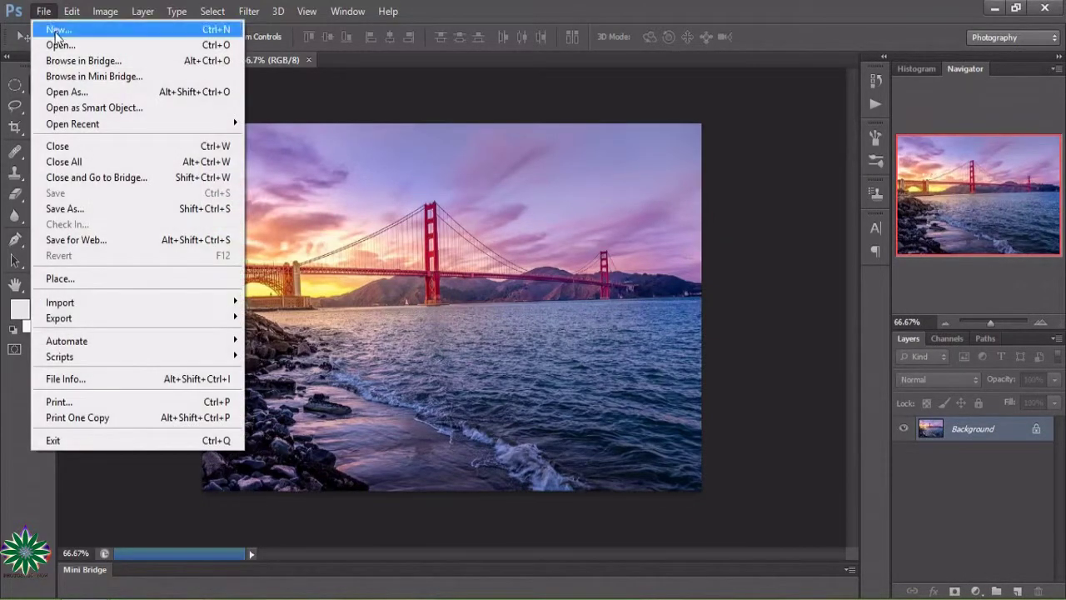
pyautogui.click(49, 40)
pyautogui.click(530, 204)
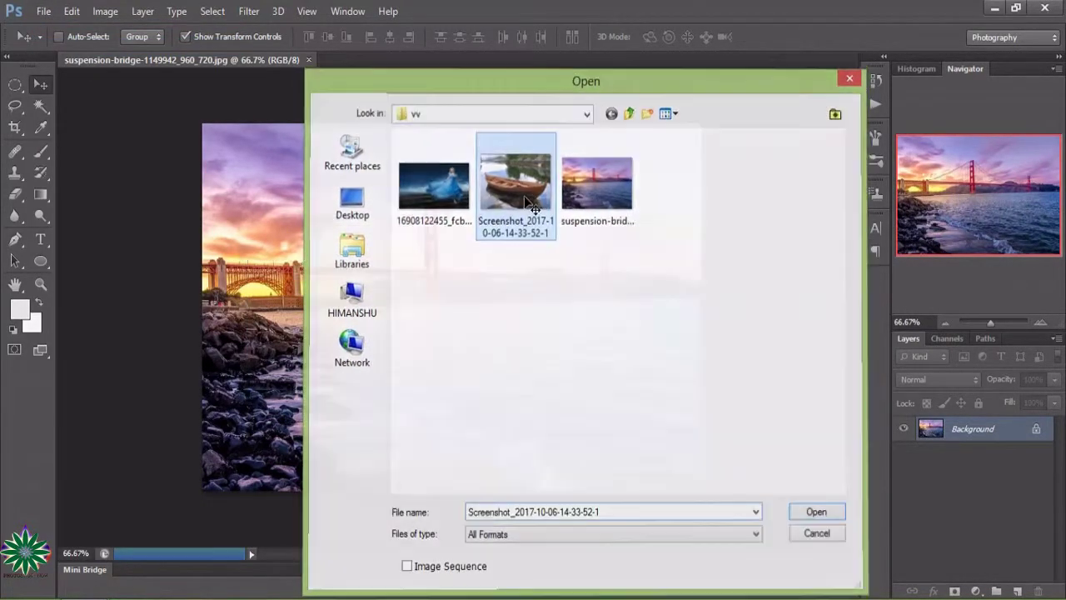
pyautogui.doubleClick(531, 204)
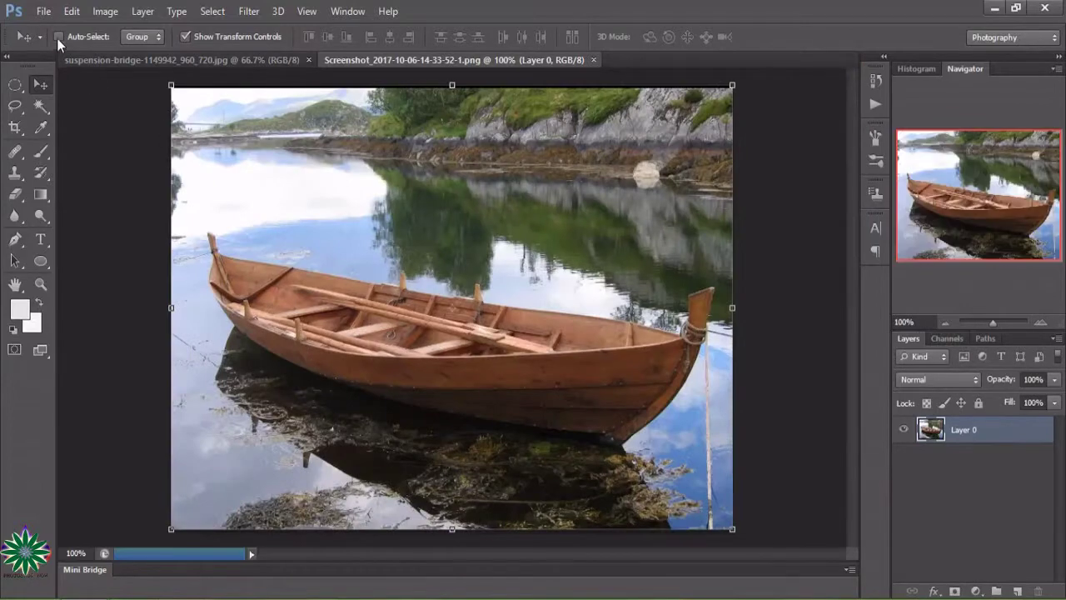
pyautogui.click(43, 11)
pyautogui.click(57, 46)
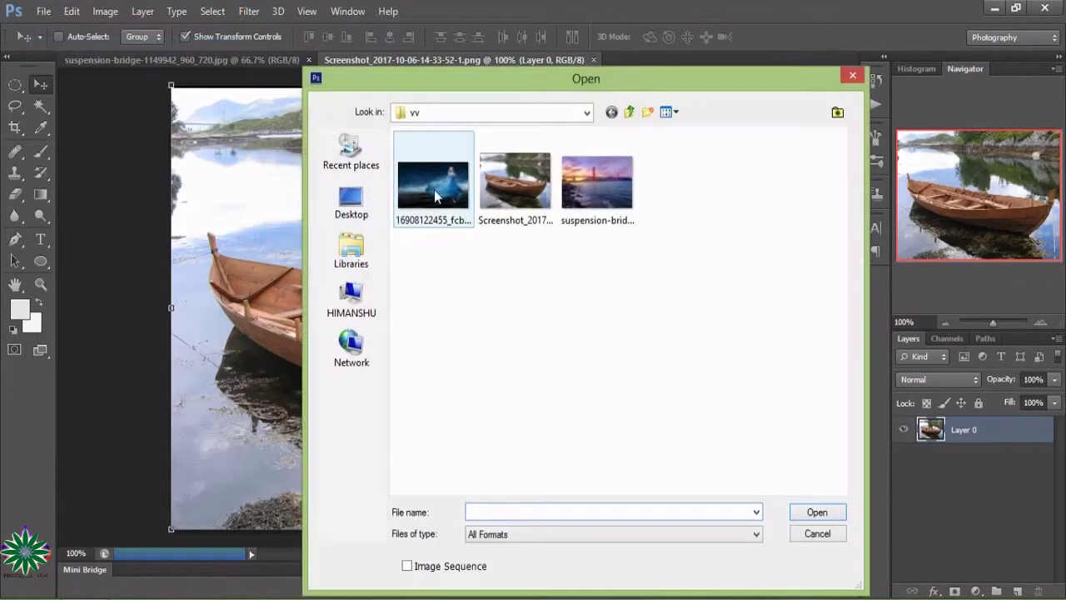
pyautogui.click(437, 193)
pyautogui.doubleClick(437, 193)
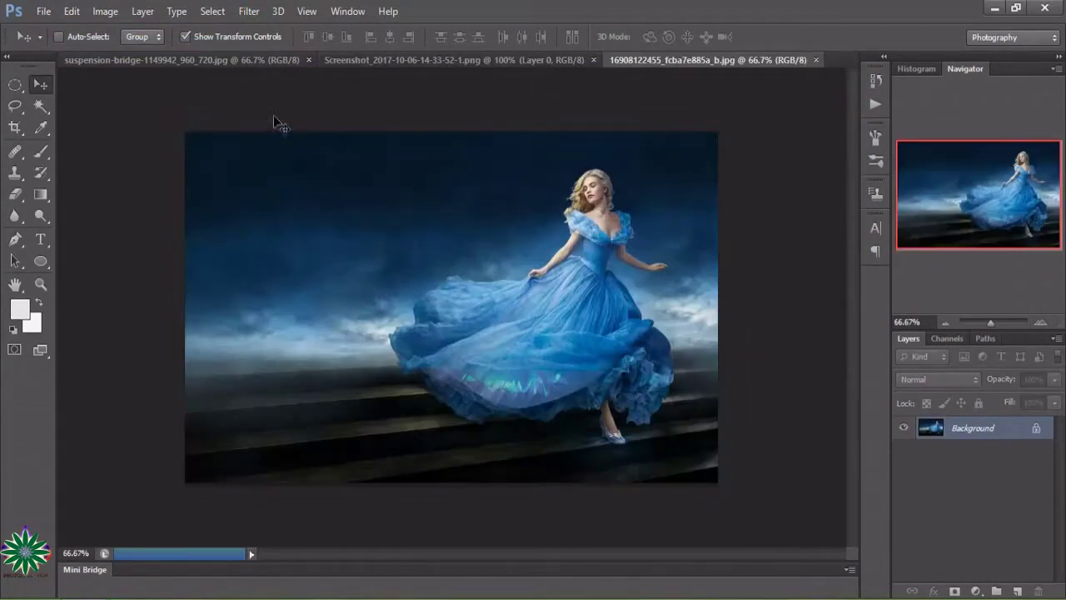
# Cycle through the three documents, briefly entering Free Transform on the boat, ending on the bridge.
pyautogui.click(234, 59)
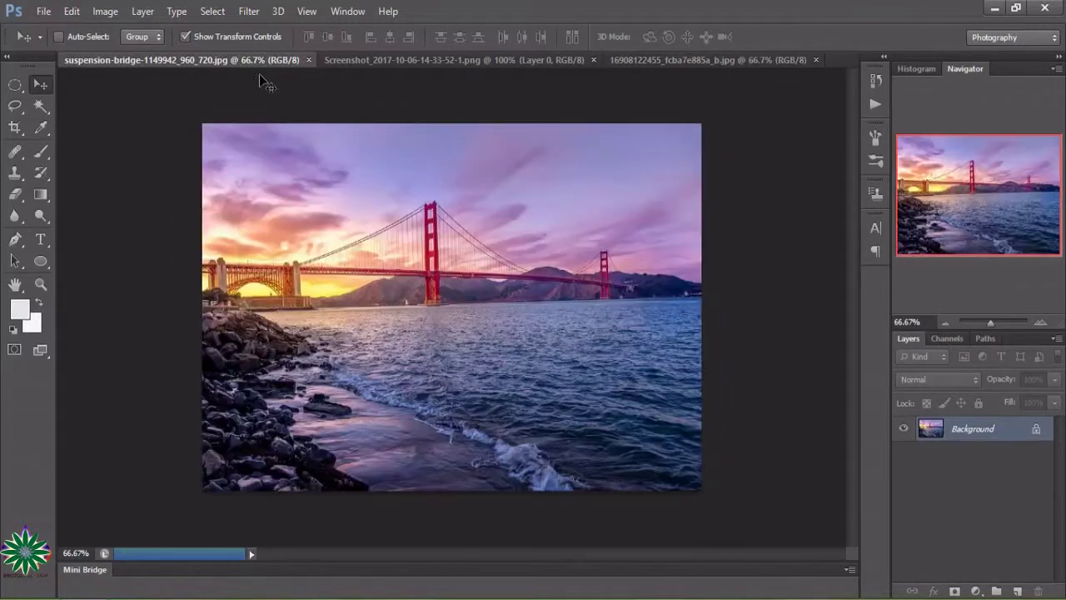
pyautogui.click(413, 63)
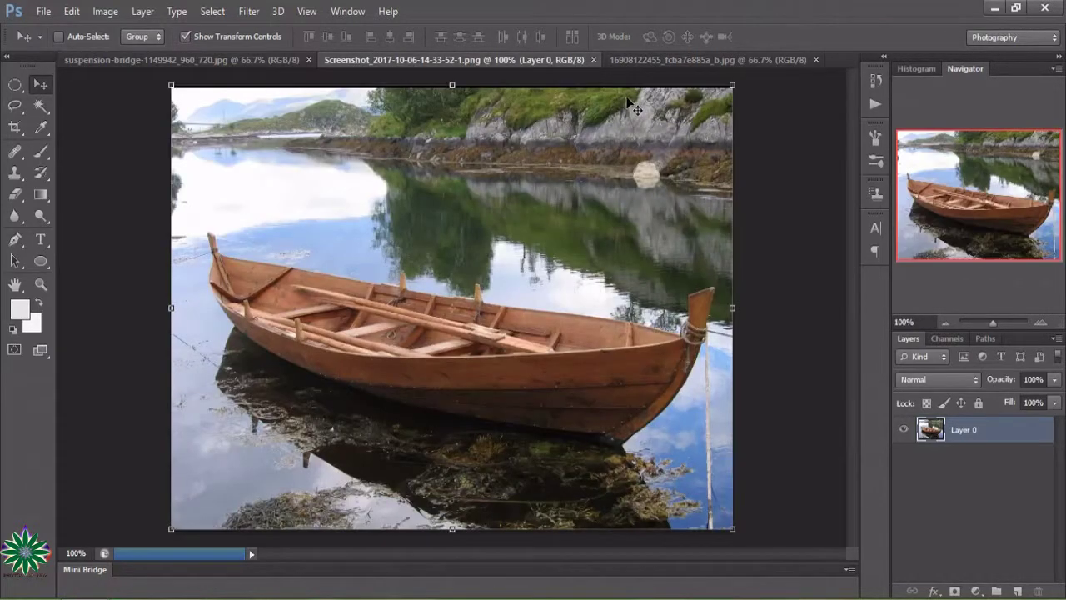
pyautogui.hotkey('ctrl', 't')
pyautogui.click(664, 65)
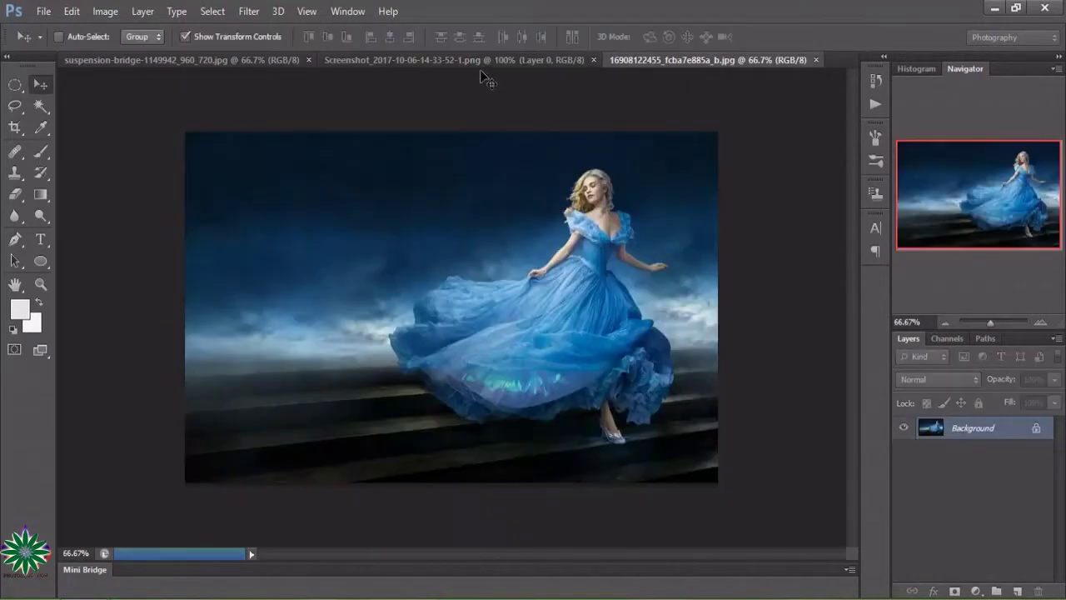
pyautogui.click(383, 65)
pyautogui.click(216, 65)
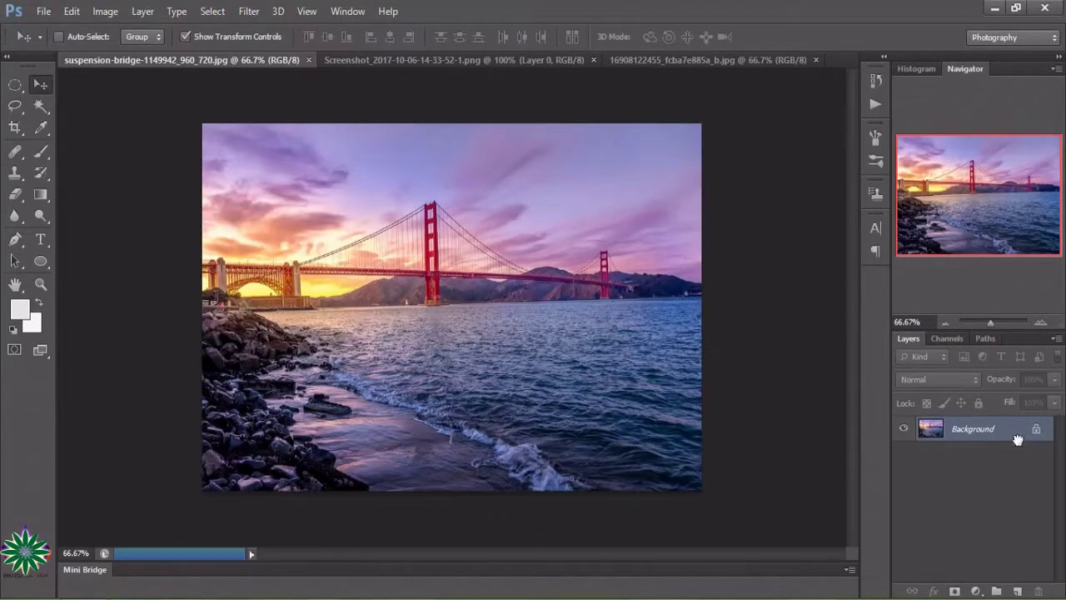
# Duplicate the bridge Background layer and give the copy a Hue/Saturation shift of Hue +16.
pyautogui.moveTo(1017, 439); pyautogui.dragTo(1017, 591)
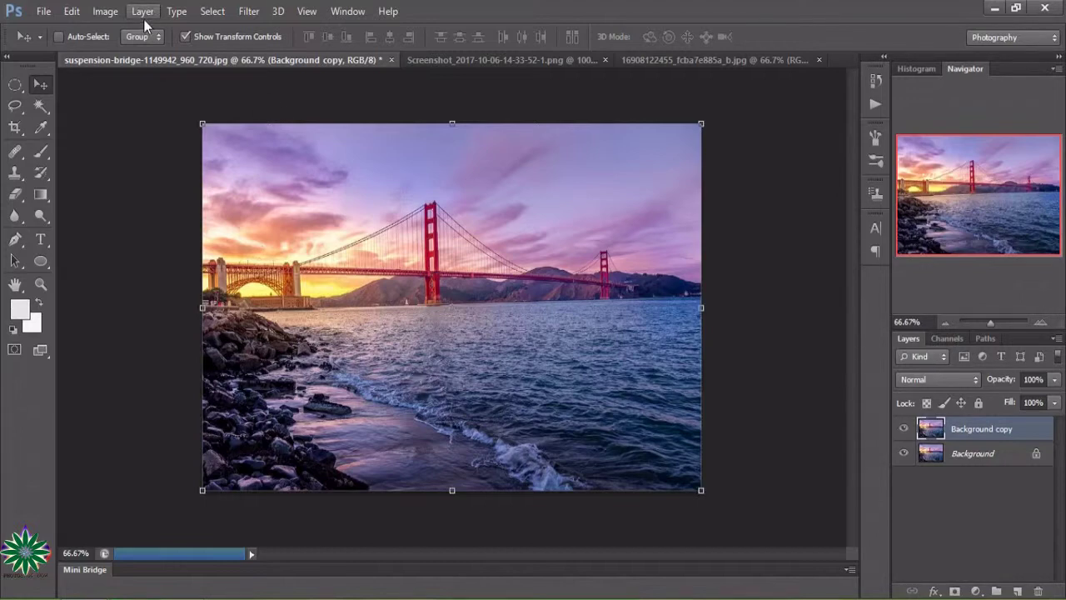
pyautogui.click(106, 12)
pyautogui.moveTo(128, 53)
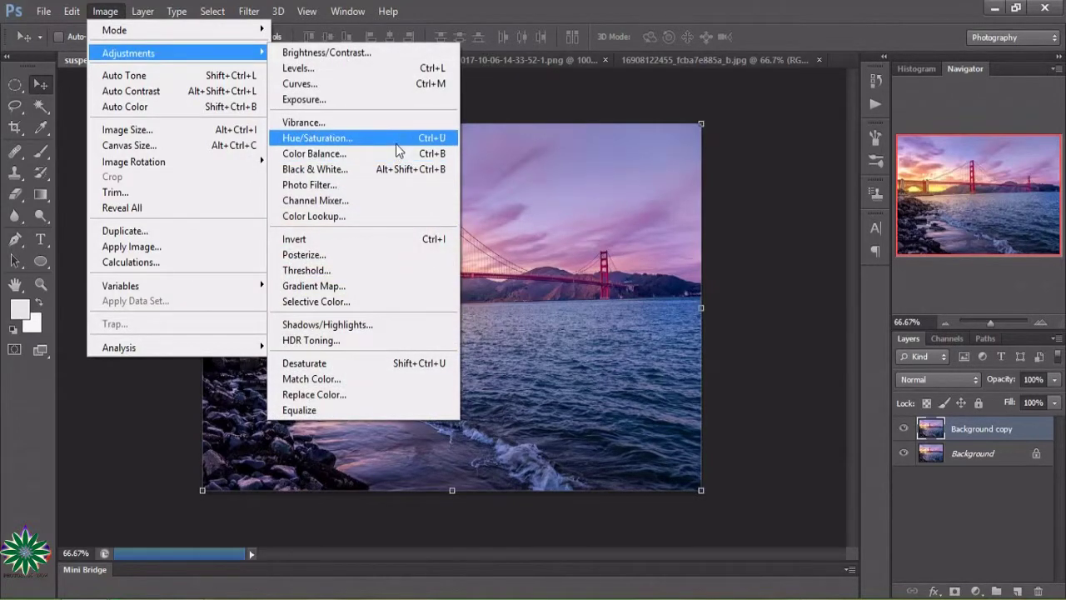
pyautogui.click(396, 139)
pyautogui.moveTo(700, 249); pyautogui.dragTo(711, 249)
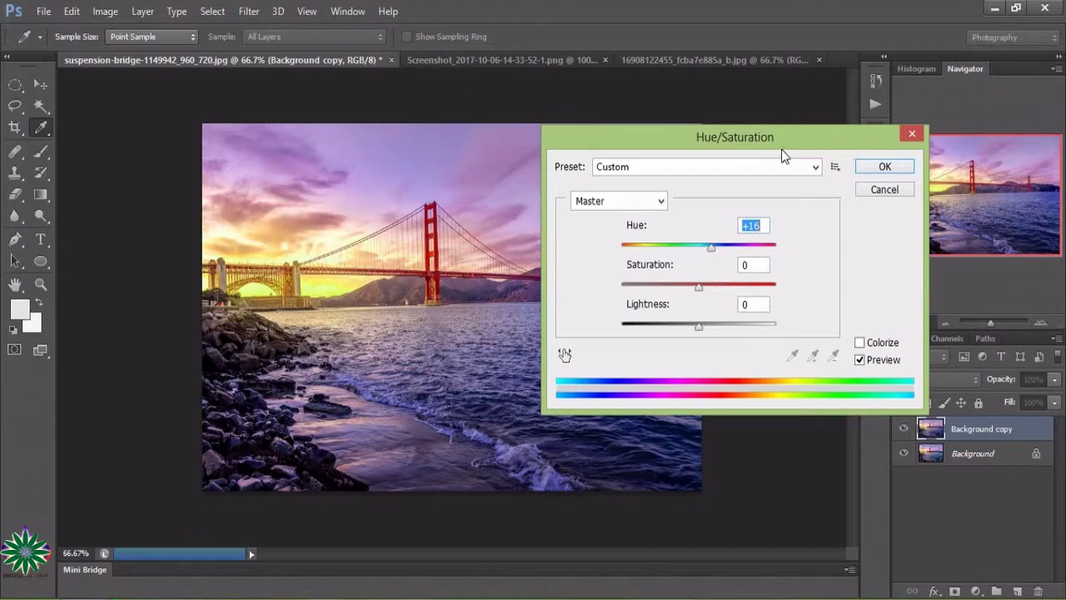
pyautogui.moveTo(781, 149); pyautogui.dragTo(889, 150)
pyautogui.click(991, 167)
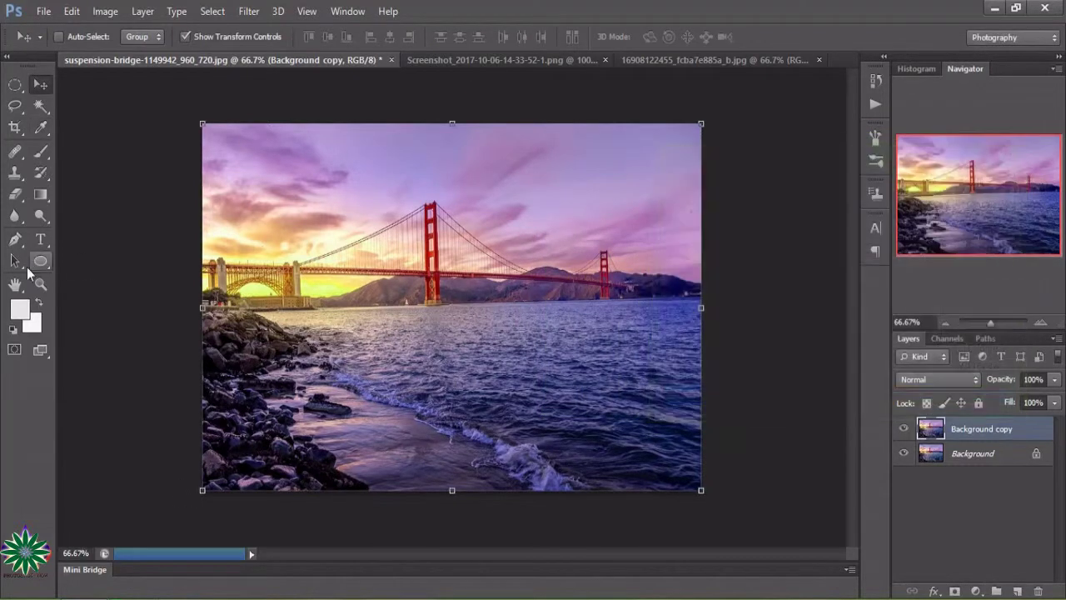
# Zoom the bridge photo to 100% and reposition the view.
pyautogui.click(40, 284)
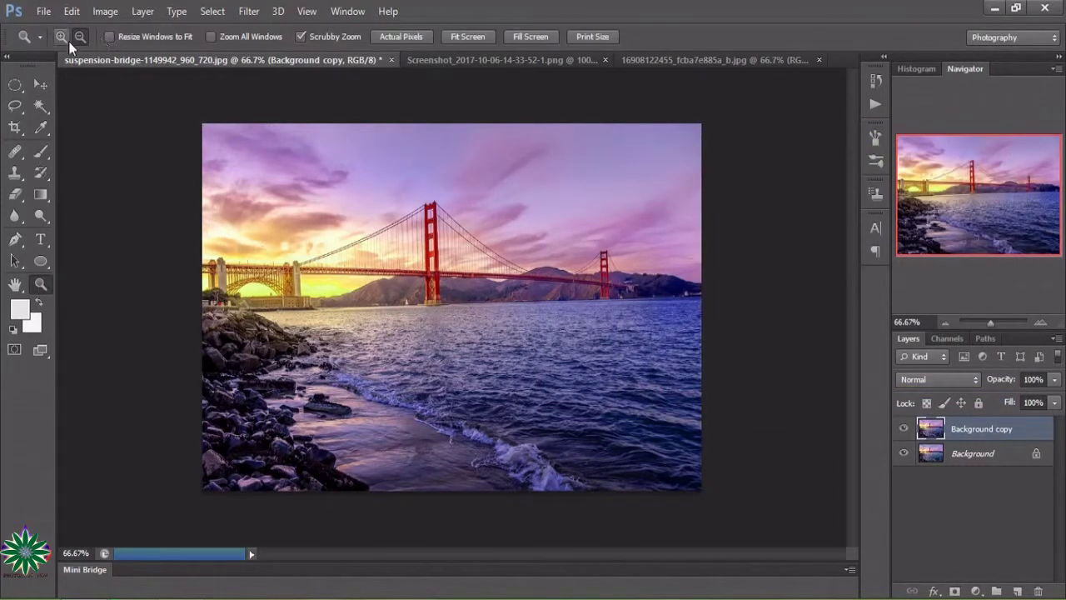
pyautogui.click(194, 200)
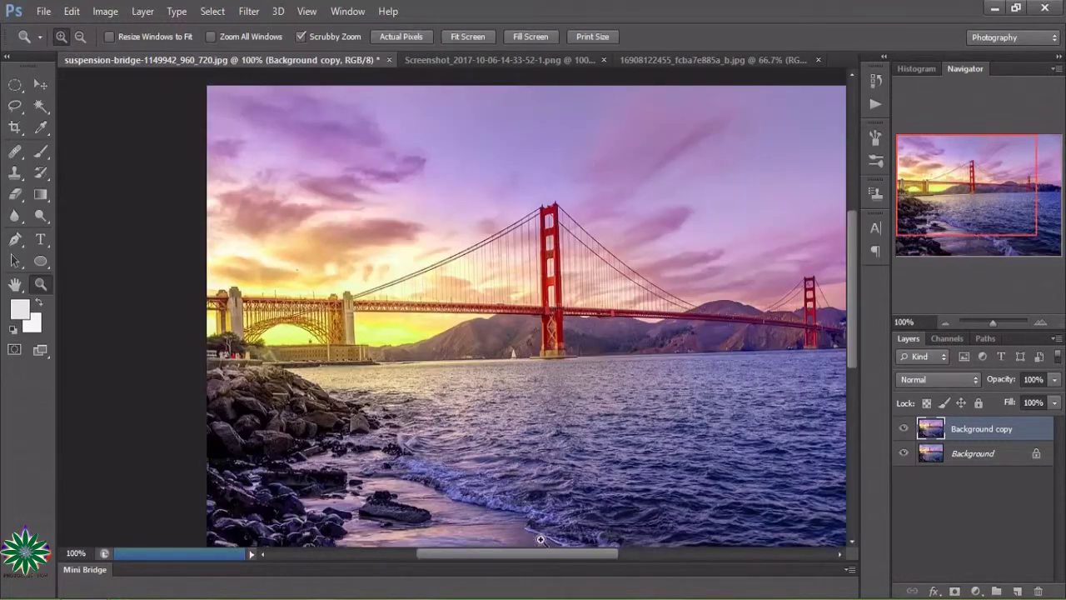
pyautogui.moveTo(545, 554); pyautogui.dragTo(575, 556)
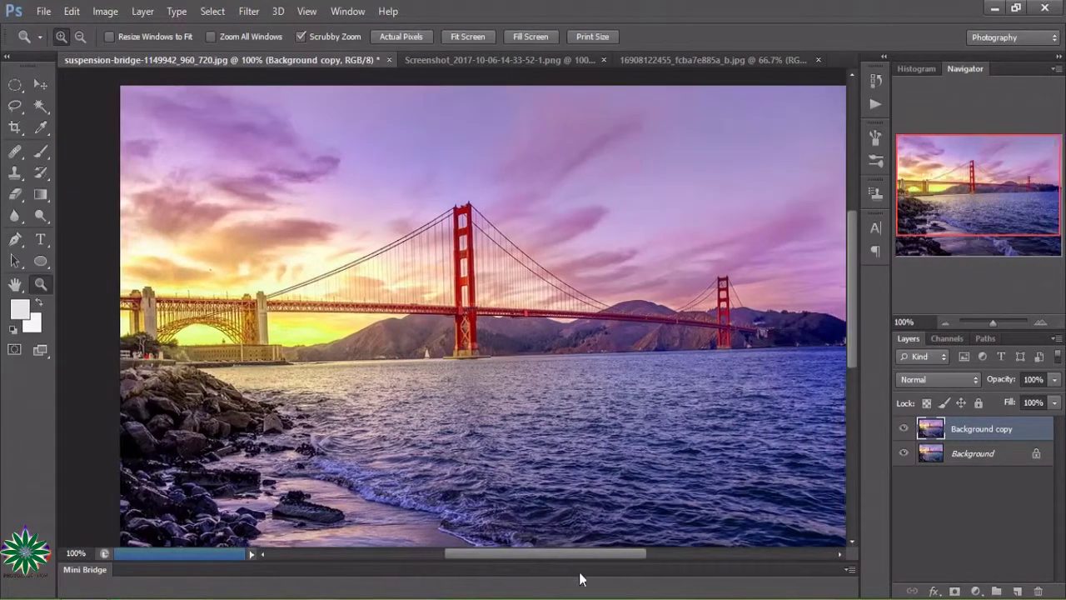
pyautogui.scroll(-2, 581, 495)
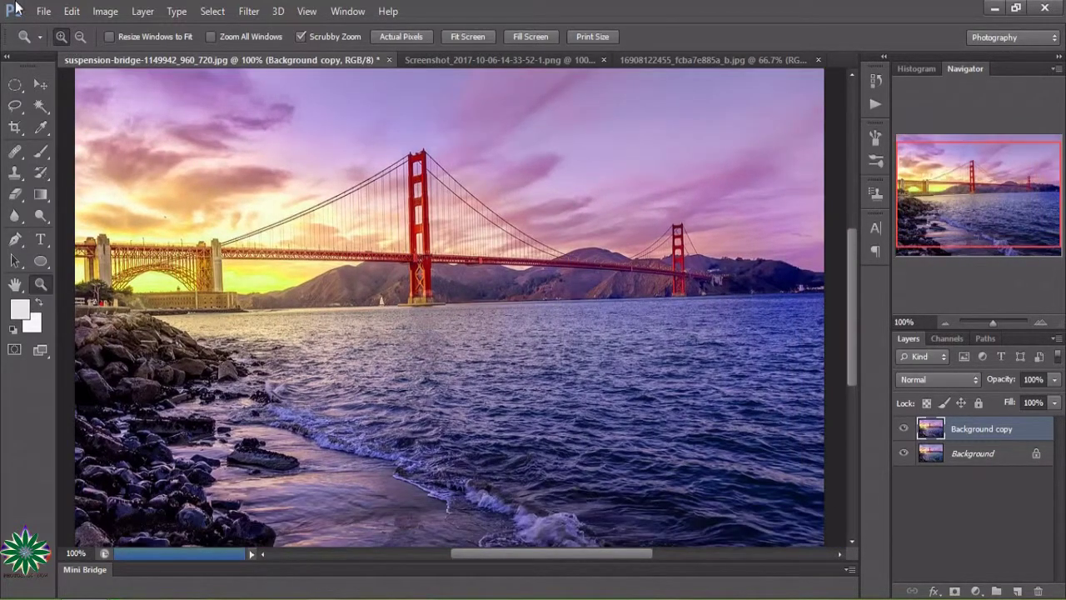
# Apply Curves raising the black point from input 0 to output 8.
pyautogui.click(104, 12)
pyautogui.moveTo(128, 53)
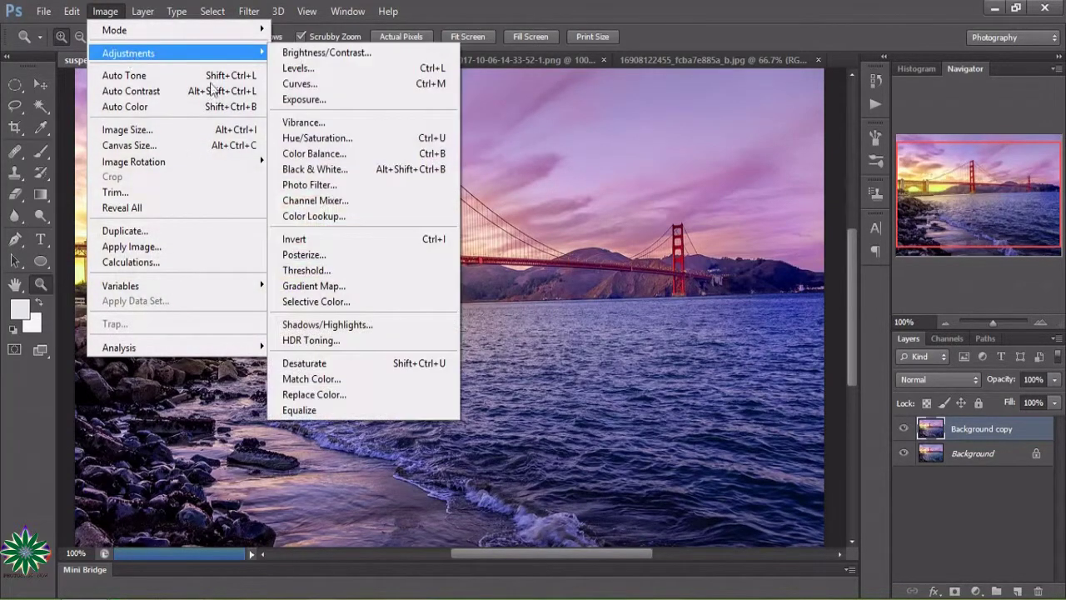
pyautogui.click(320, 85)
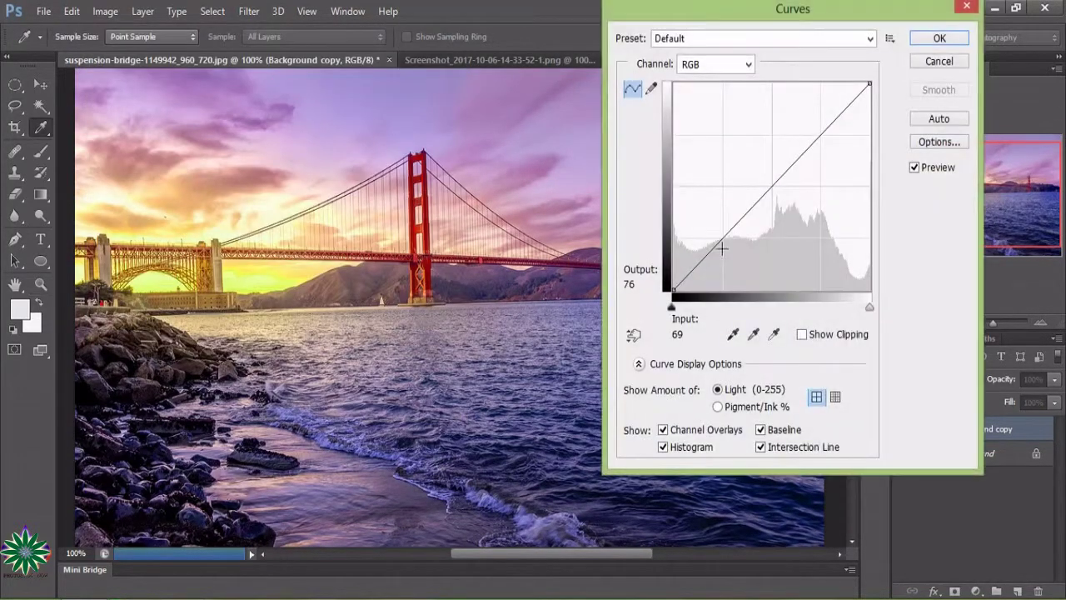
pyautogui.moveTo(672, 287)
pyautogui.mouseDown()
pyautogui.moveTo(703, 186)
pyautogui.moveTo(702, 244)
pyautogui.moveTo(683, 291)
pyautogui.moveTo(672, 284)
pyautogui.mouseUp()
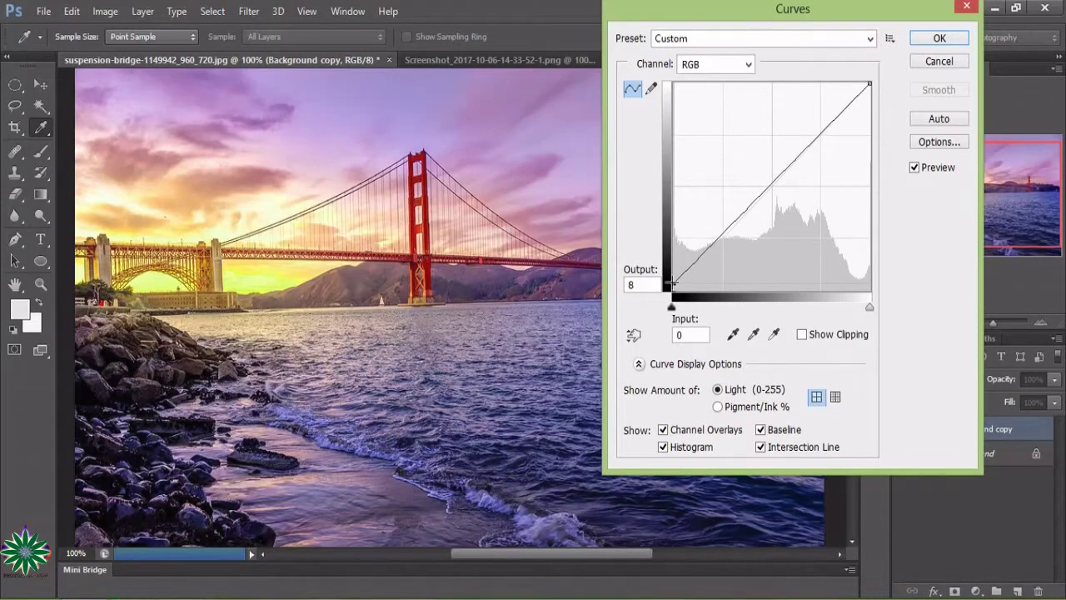
pyautogui.click(938, 38)
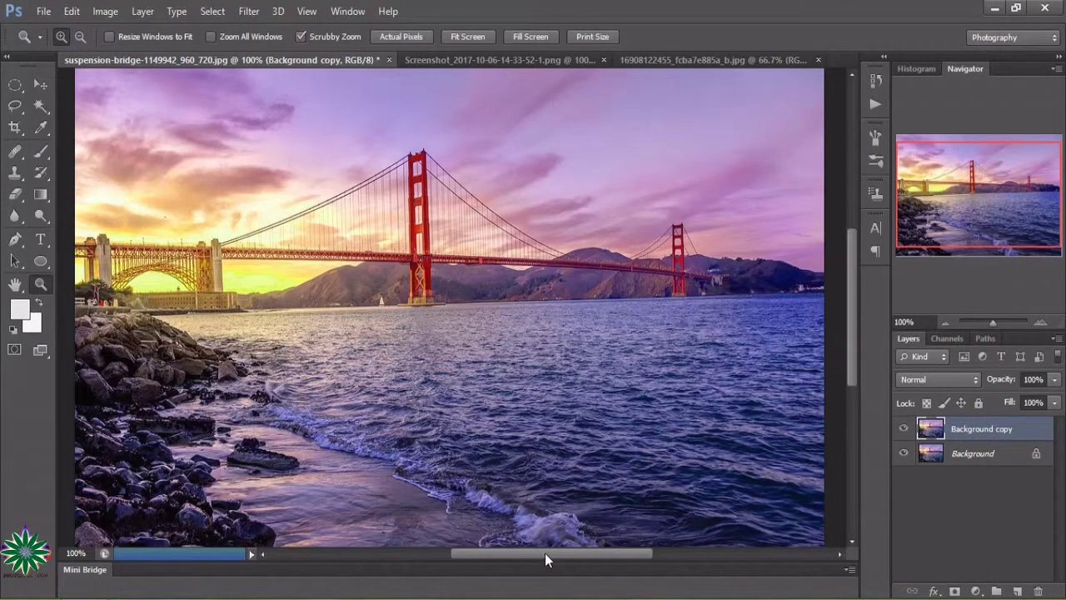
pyautogui.moveTo(546, 556)
pyautogui.mouseDown()
pyautogui.moveTo(652, 561)
pyautogui.moveTo(535, 561)
pyautogui.mouseUp()
pyautogui.click(105, 10)
pyautogui.moveTo(128, 53)
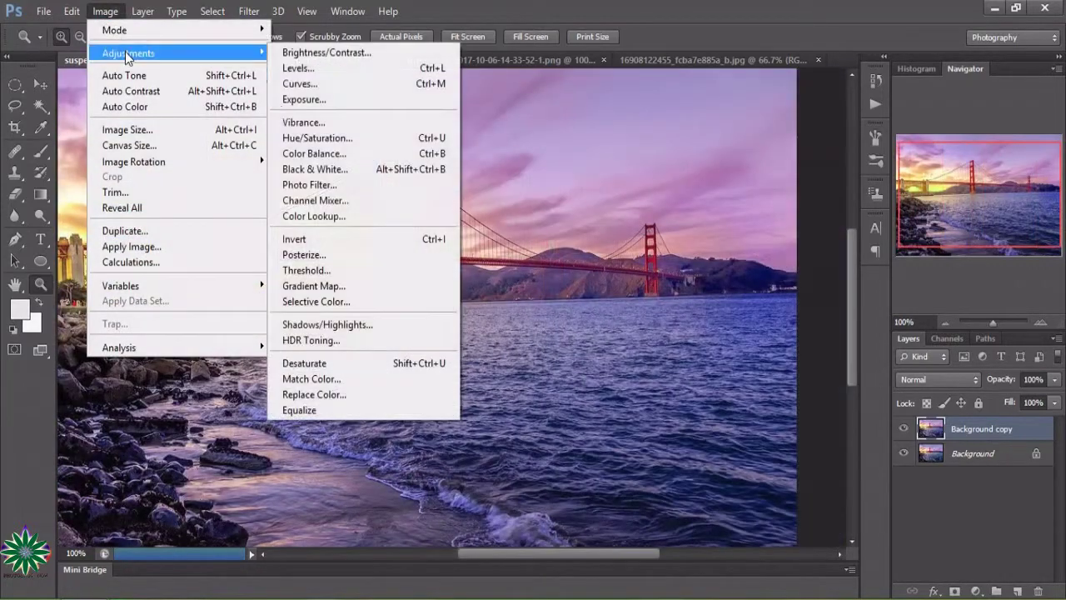
# Apply a cooler midtone Color Balance (-71, +38, +65) to the Background copy.
pyautogui.click(369, 157)
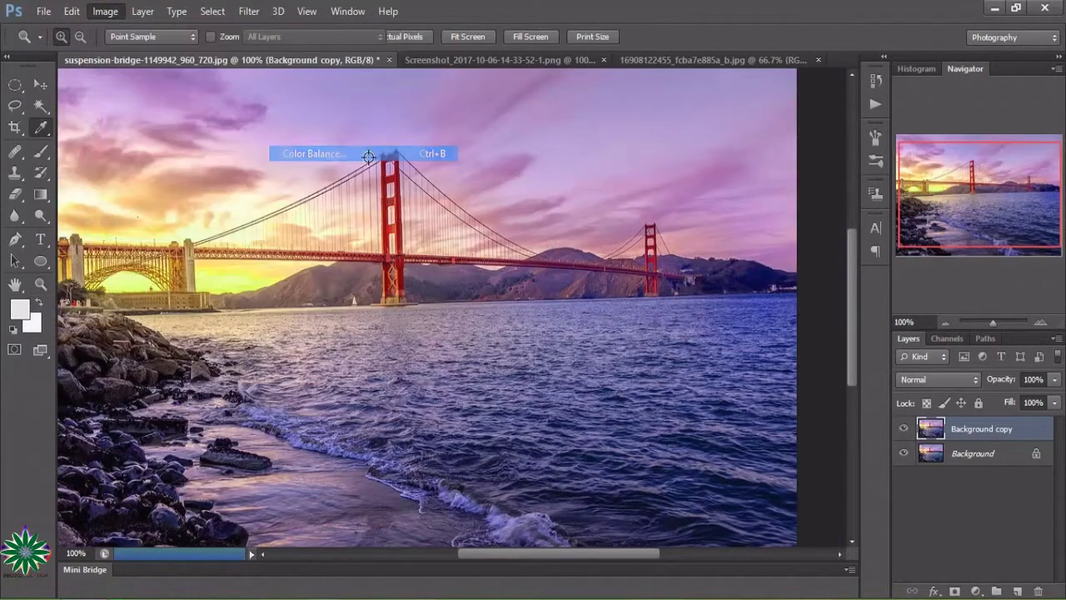
pyautogui.moveTo(697, 197)
pyautogui.mouseDown()
pyautogui.moveTo(647, 200)
pyautogui.moveTo(732, 215)
pyautogui.moveTo(681, 238)
pyautogui.moveTo(743, 252)
pyautogui.moveTo(754, 244)
pyautogui.mouseUp()
pyautogui.click(862, 163)
pyautogui.press('z')
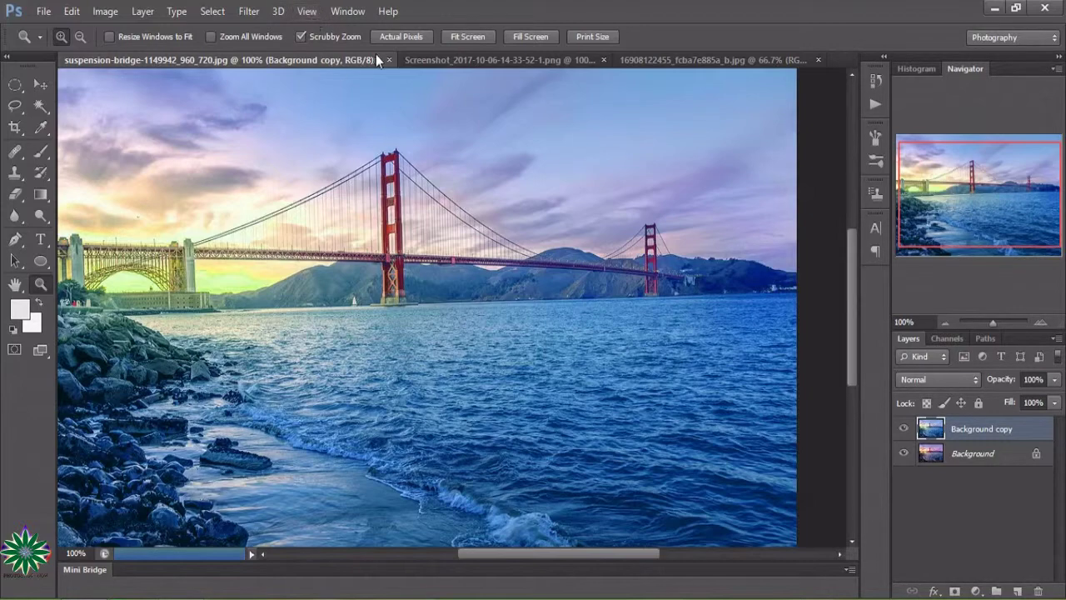
# Zoom the boat screenshot to 300% and position the view on the boat.
pyautogui.click(457, 61)
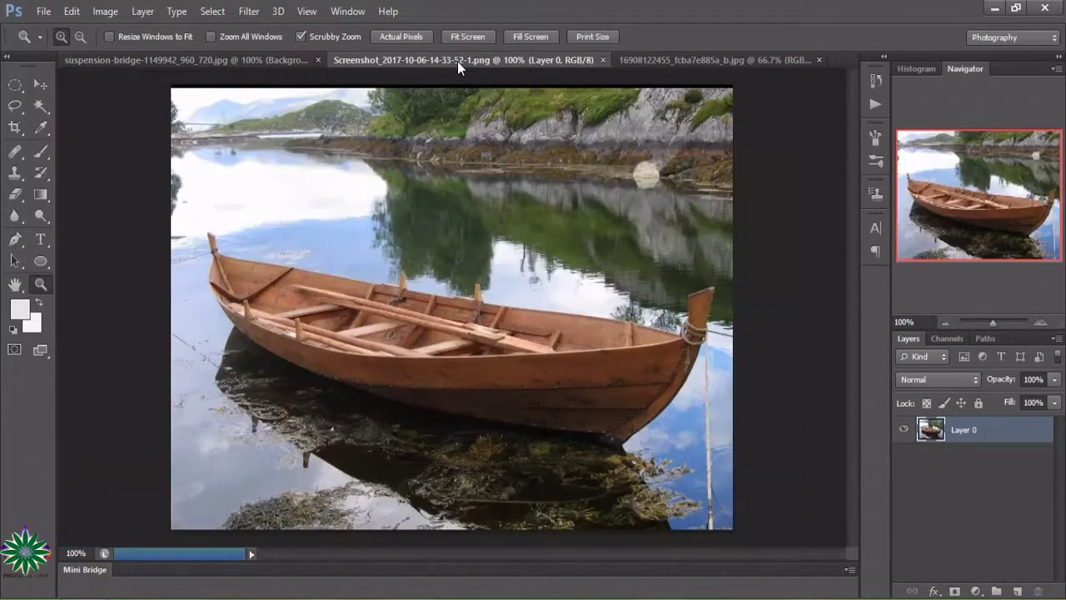
pyautogui.click(278, 331)
pyautogui.click(278, 331)
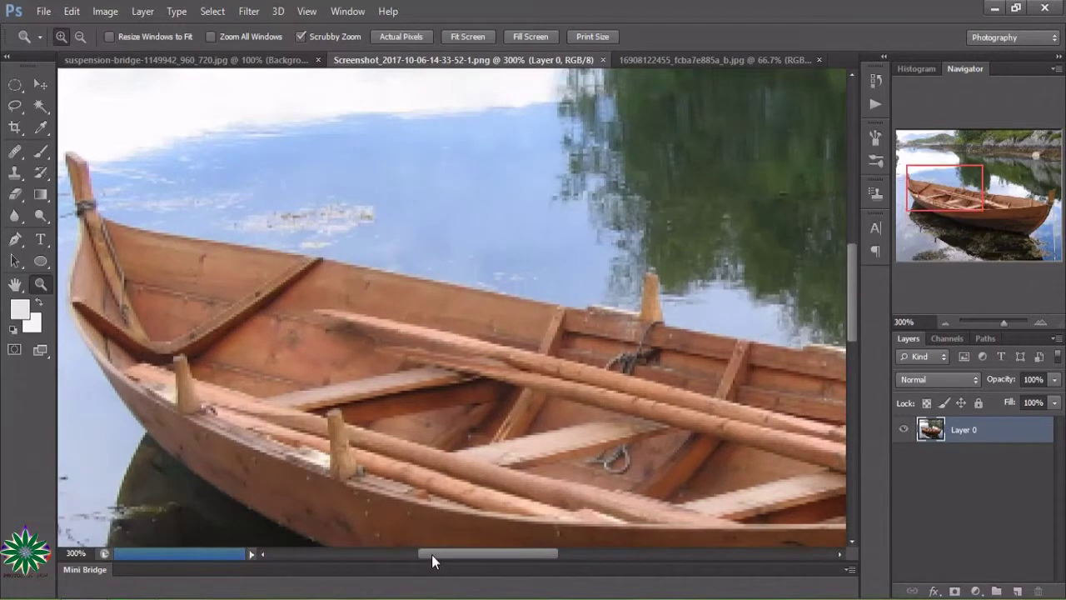
pyautogui.moveTo(432, 554); pyautogui.dragTo(402, 562)
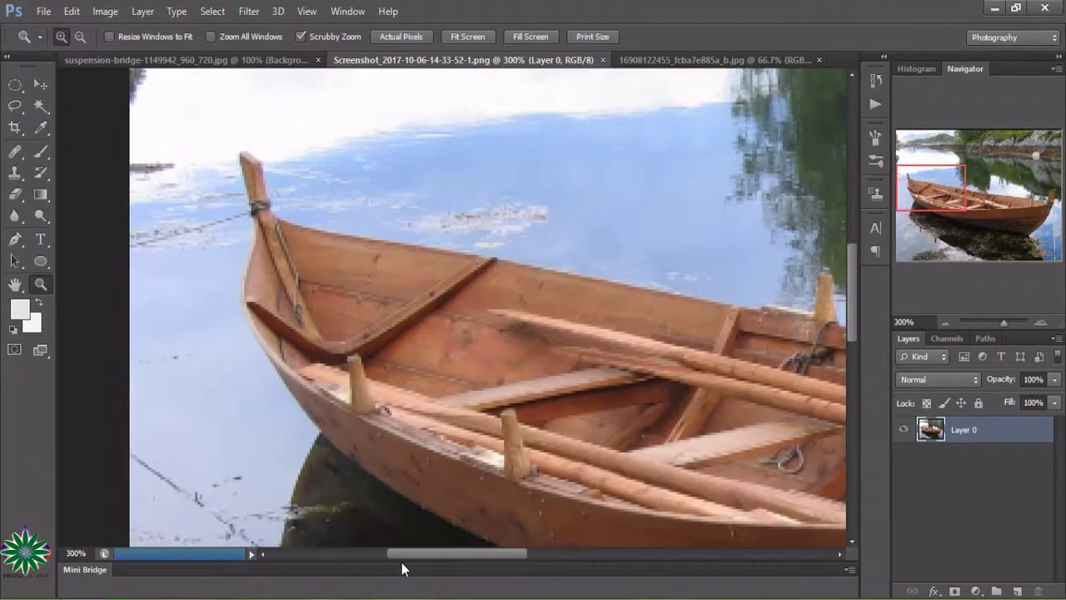
pyautogui.scroll(-2, 371, 389)
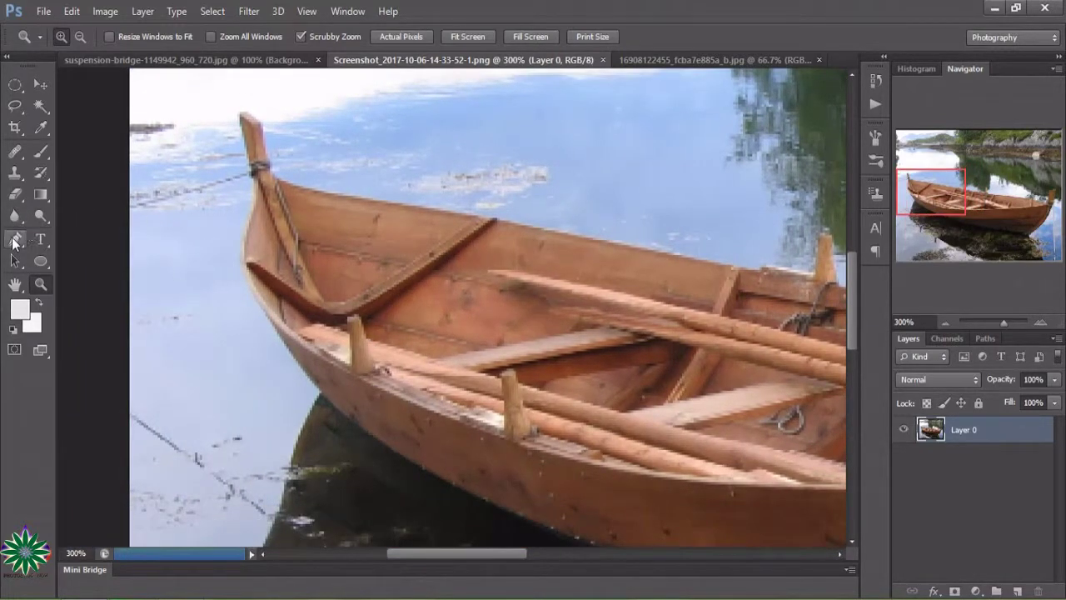
# Trace the boat's bow, hull bottom and stern with Pen tool anchor points.
pyautogui.click(14, 239)
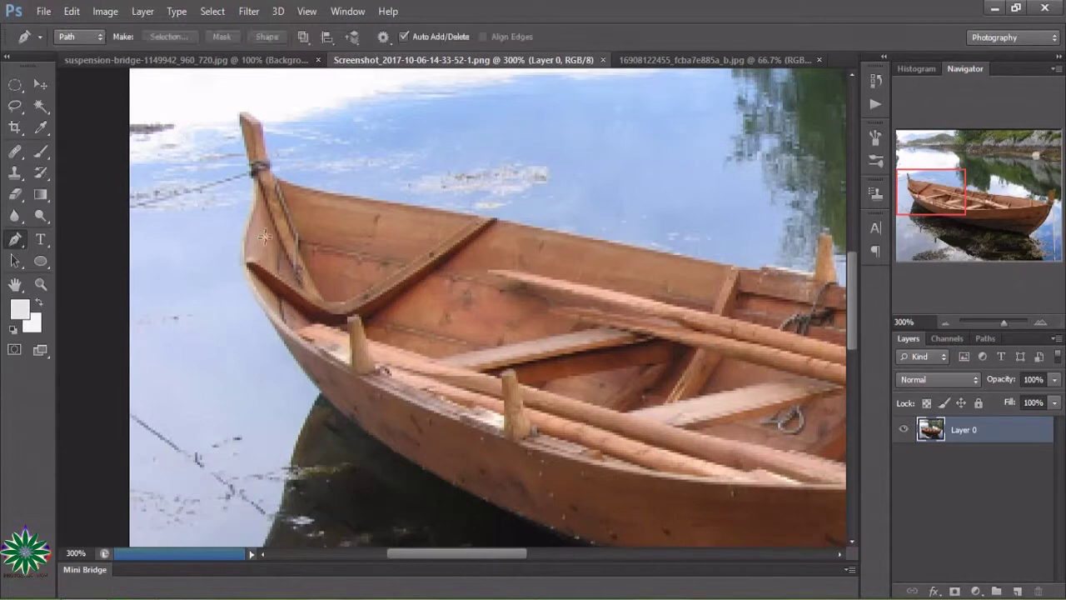
pyautogui.click(257, 188)
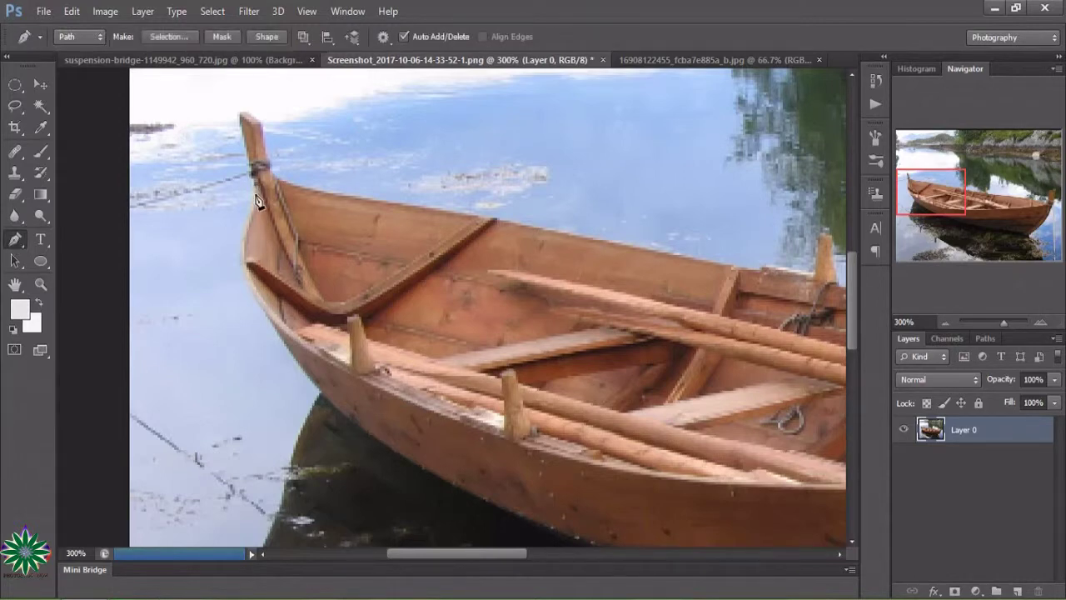
pyautogui.click(252, 203)
pyautogui.click(244, 254)
pyautogui.click(293, 358)
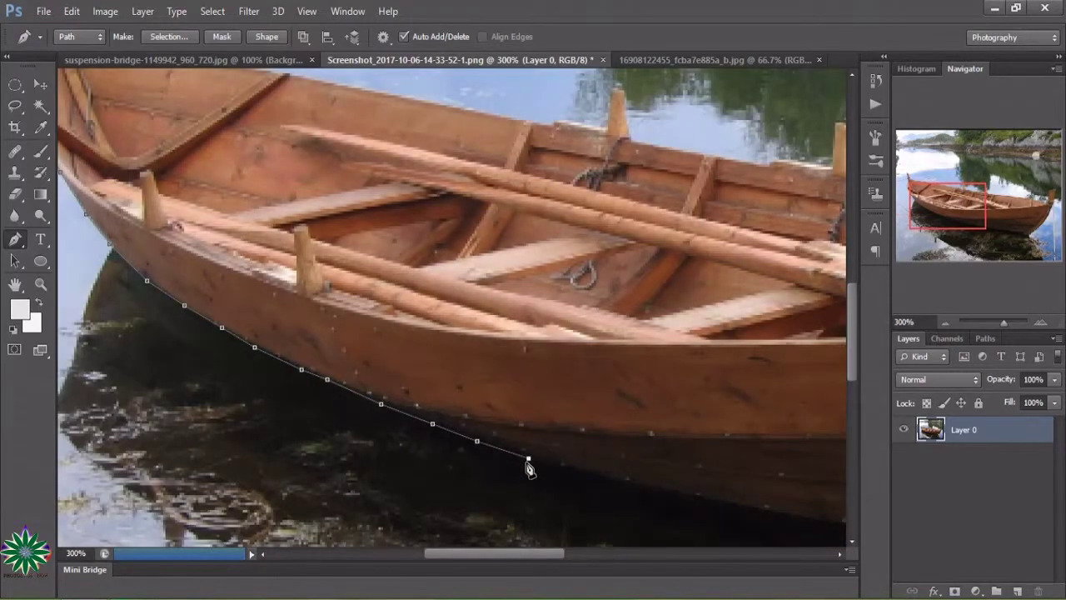
pyautogui.click(561, 465)
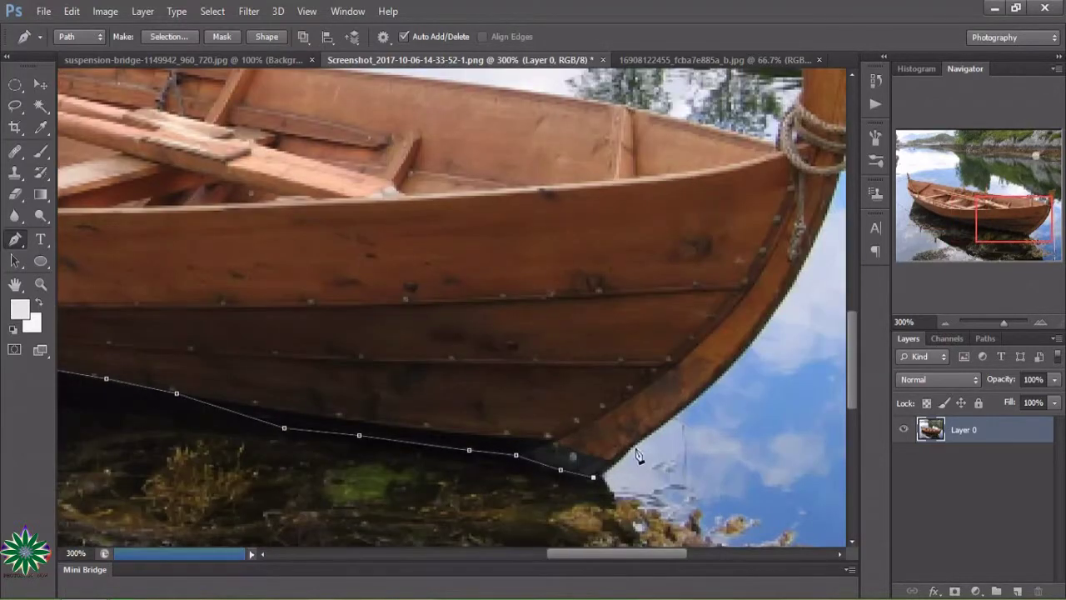
pyautogui.click(630, 446)
pyautogui.click(674, 413)
pyautogui.click(712, 384)
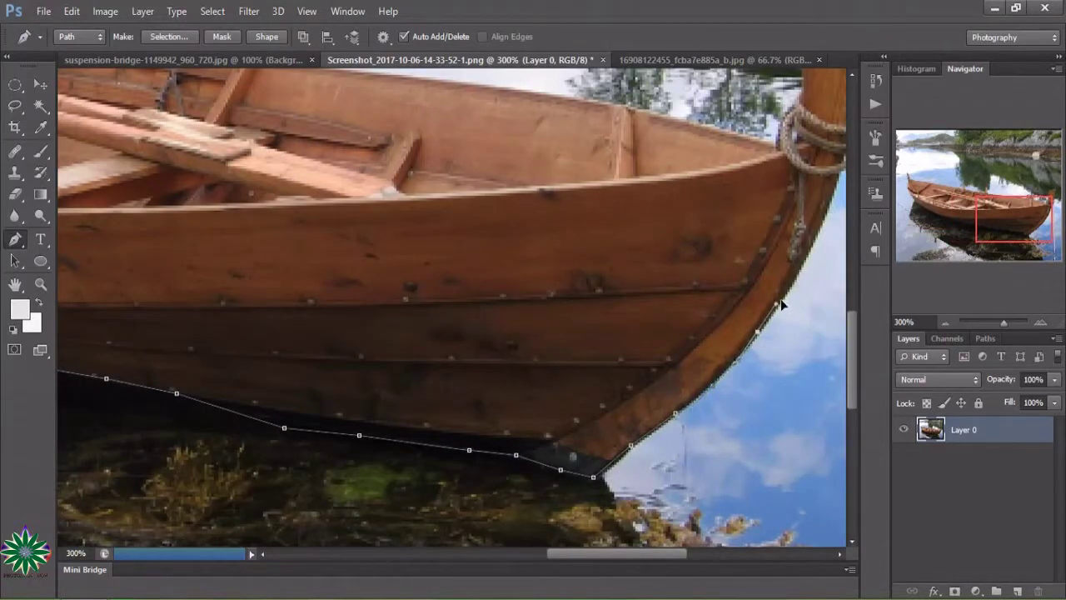
# Close the outline along the boat's upper rim and convert the path to a selection.
pyautogui.scroll(2, 843, 302)
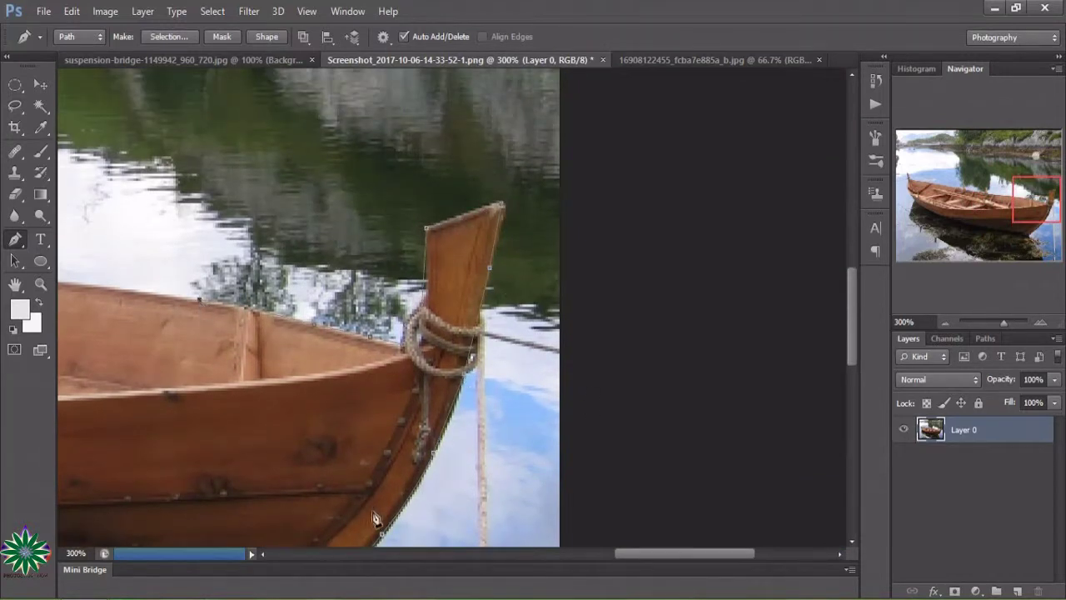
pyautogui.hscroll(-5, 578, 565)
pyautogui.hscroll(-2, 578, 565)
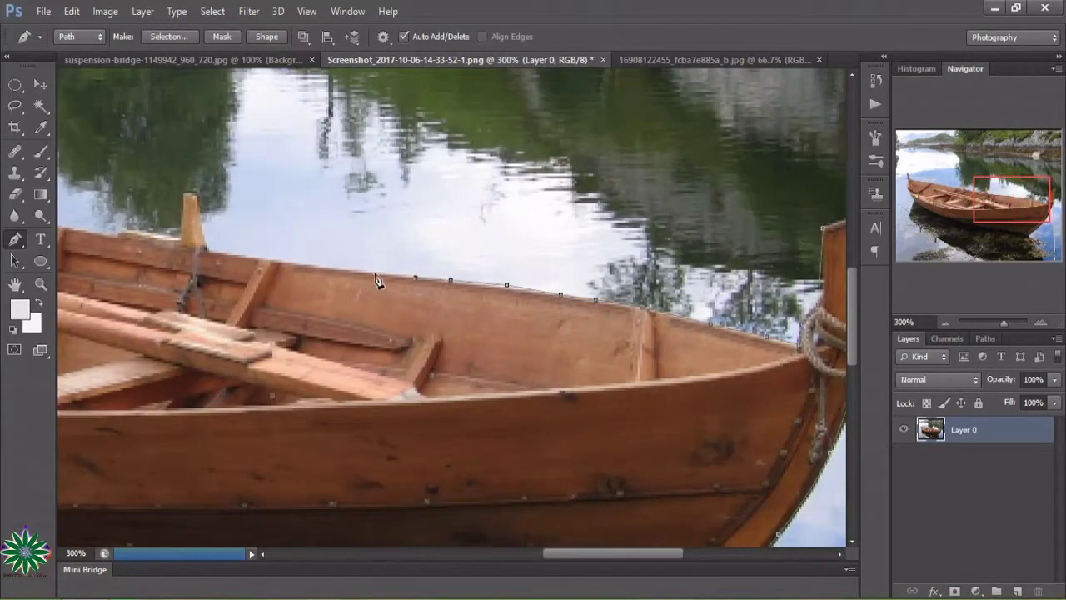
pyautogui.click(284, 262)
pyautogui.hscroll(-12, 117, 242)
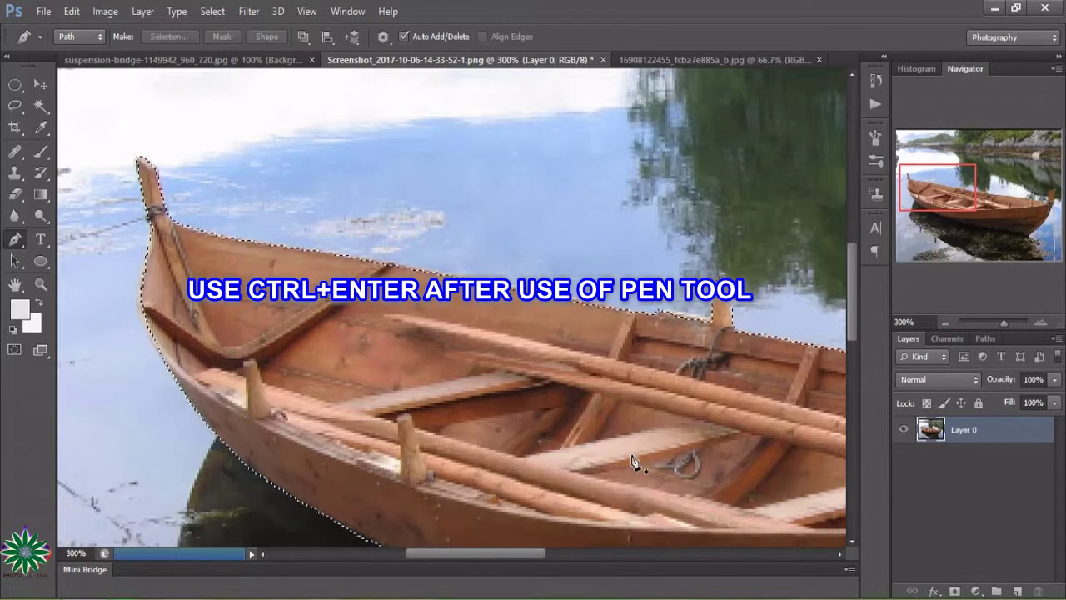
pyautogui.hotkey('ctrl', 'Return')
# Scroll around to check the boat selection, then bring up the Cinderella photo.
pyautogui.scroll(-2, 683, 433)
pyautogui.scroll(-1, 729, 404)
pyautogui.scroll(1, 730, 404)
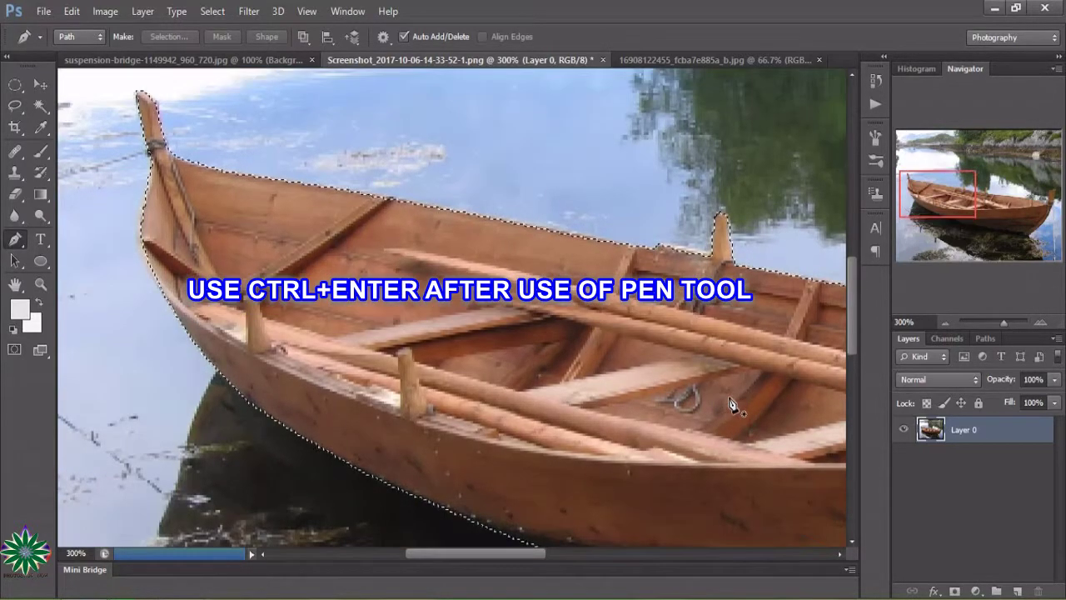
pyautogui.scroll(2, 729, 404)
pyautogui.scroll(2, 733, 396)
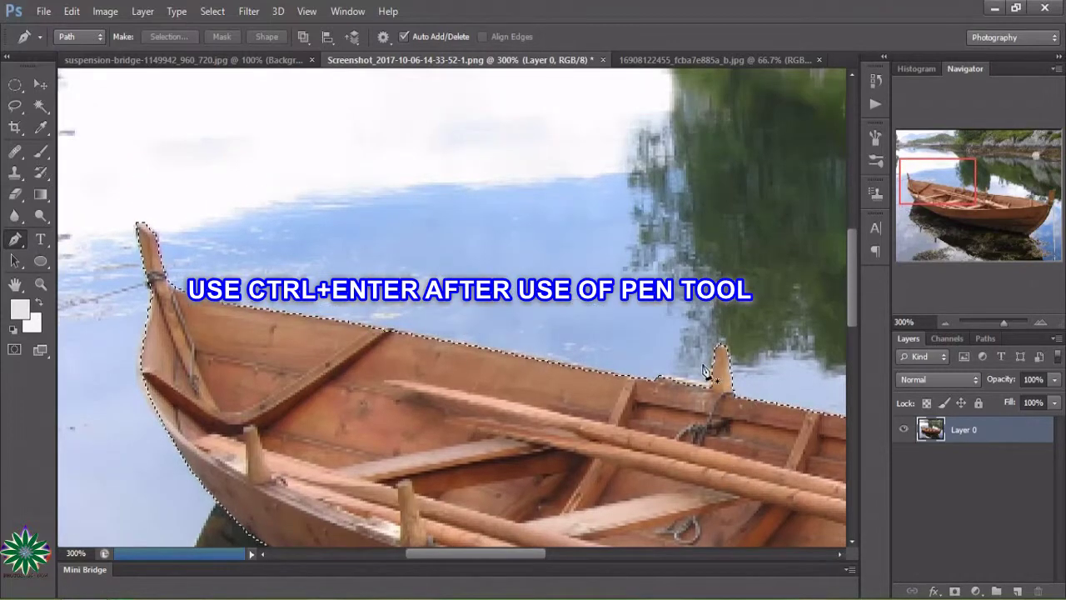
pyautogui.scroll(-2, 724, 385)
pyautogui.scroll(-1, 699, 374)
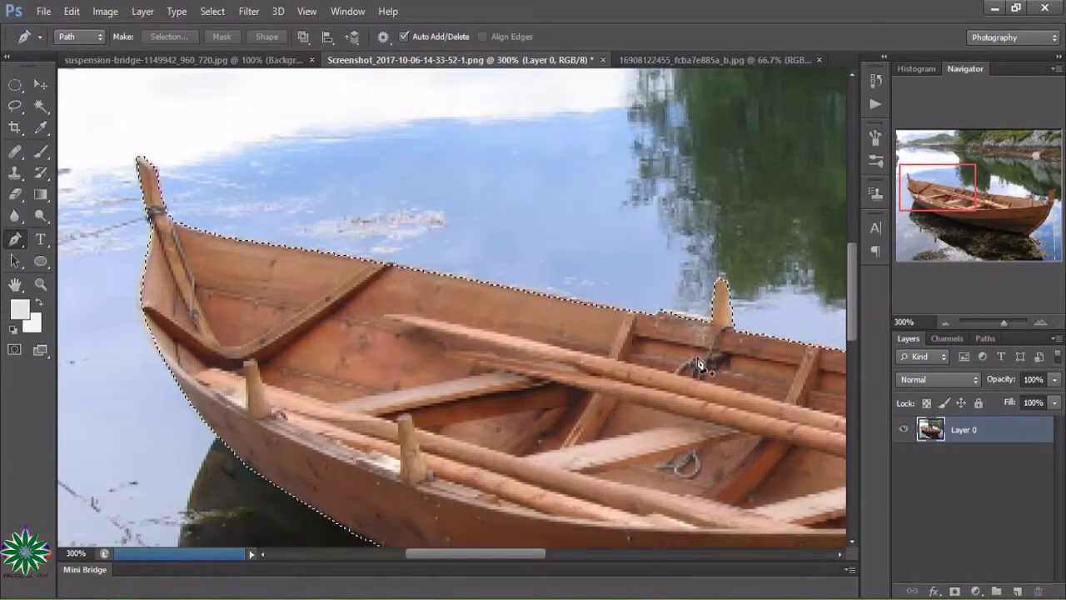
pyautogui.click(662, 61)
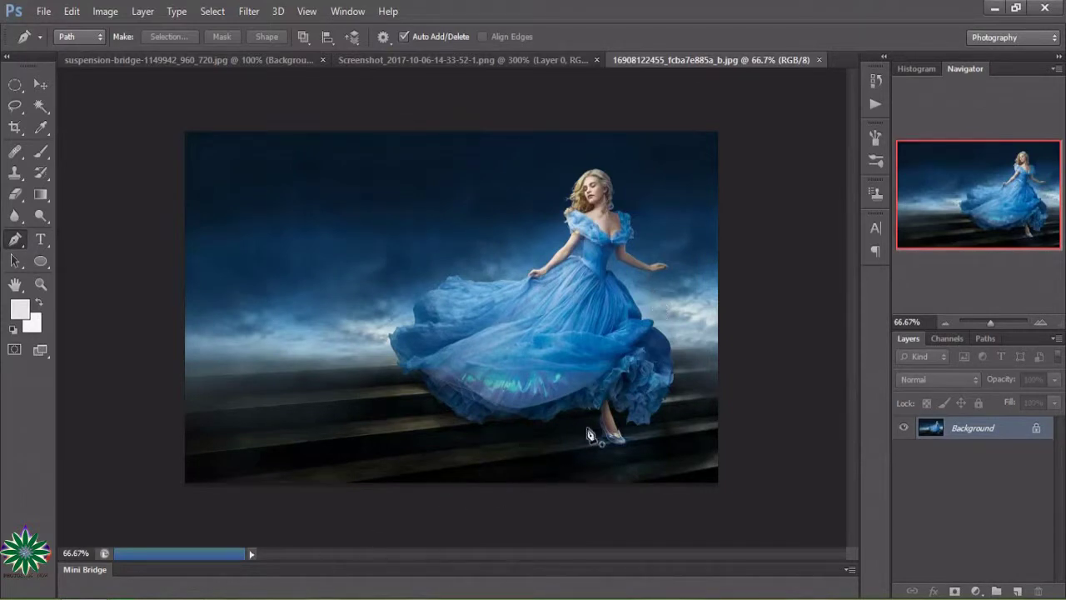
# Magnify the Cinderella photo to 300% centred on her head and shoulders.
pyautogui.click(37, 287)
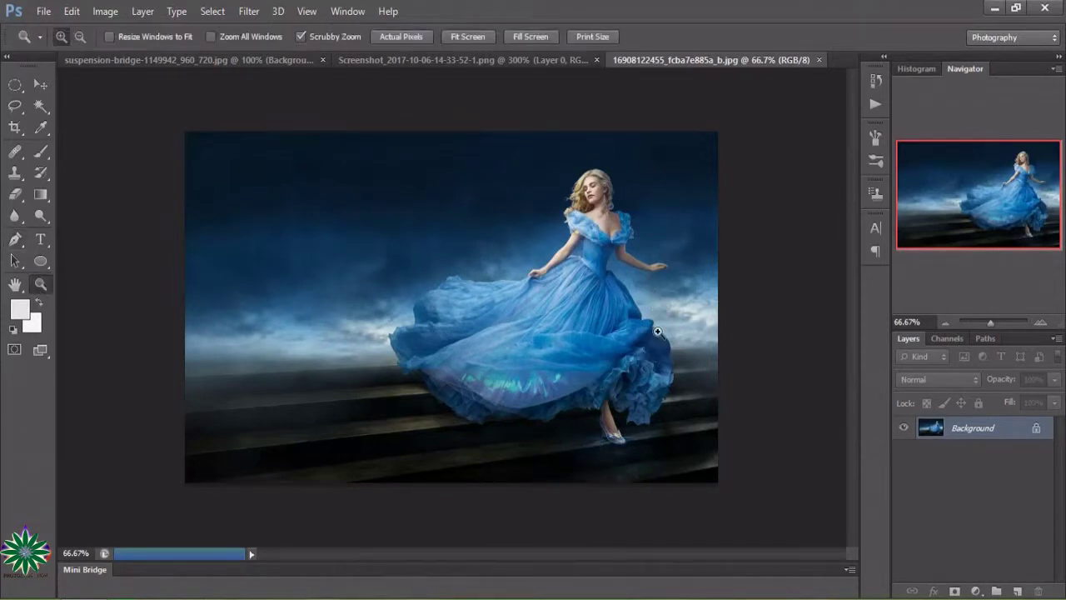
pyautogui.click(658, 331)
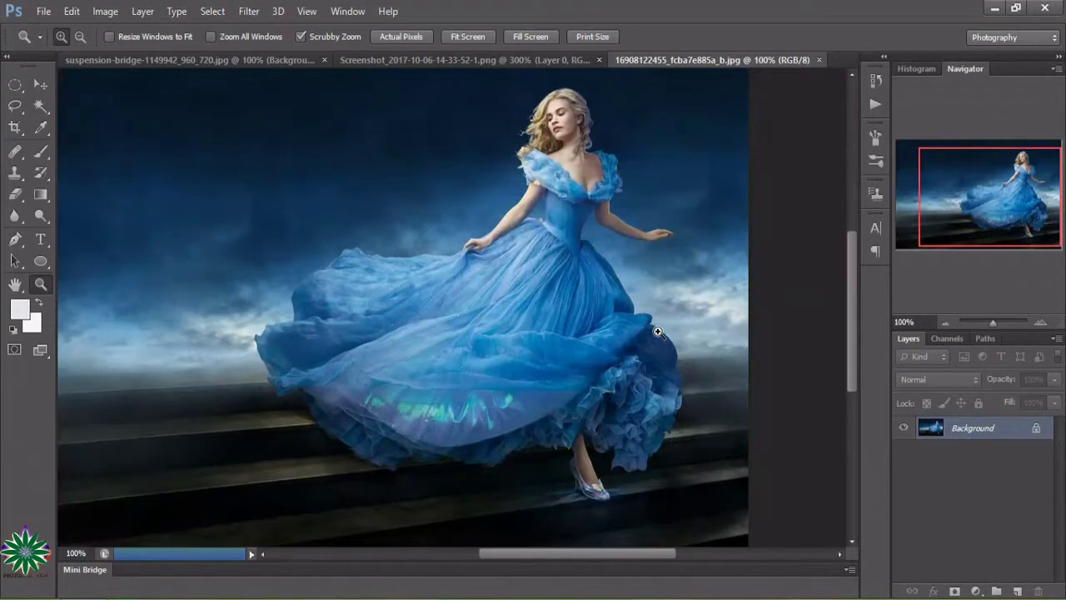
pyautogui.click(658, 331)
pyautogui.scroll(3, 523, 336)
pyautogui.scroll(4, 524, 335)
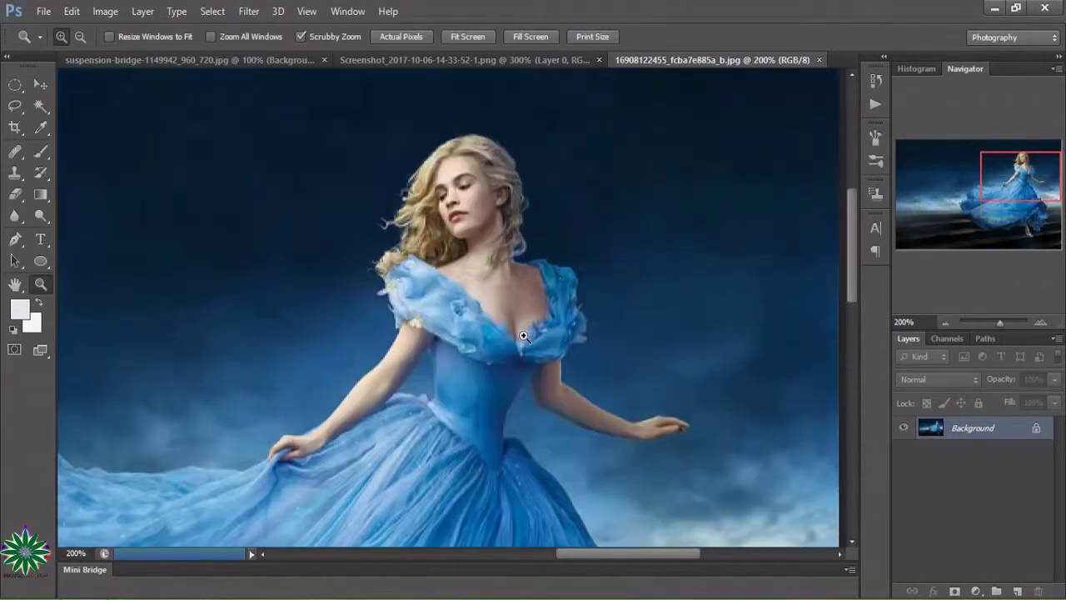
pyautogui.scroll(2, 524, 336)
pyautogui.scroll(2, 583, 269)
pyautogui.scroll(3, 557, 393)
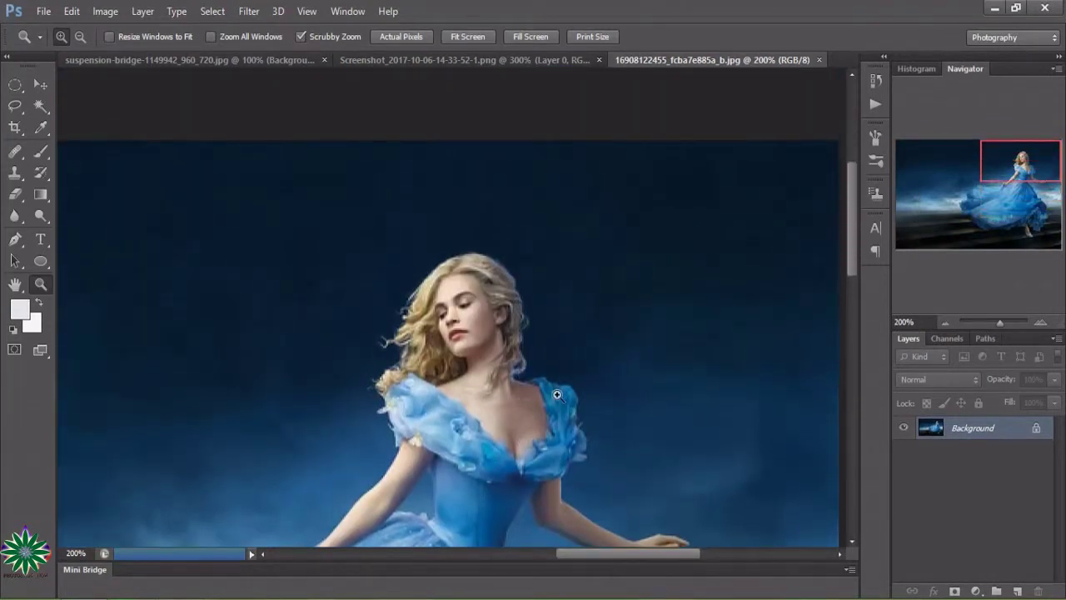
pyautogui.click(557, 394)
pyautogui.scroll(-1, 435, 345)
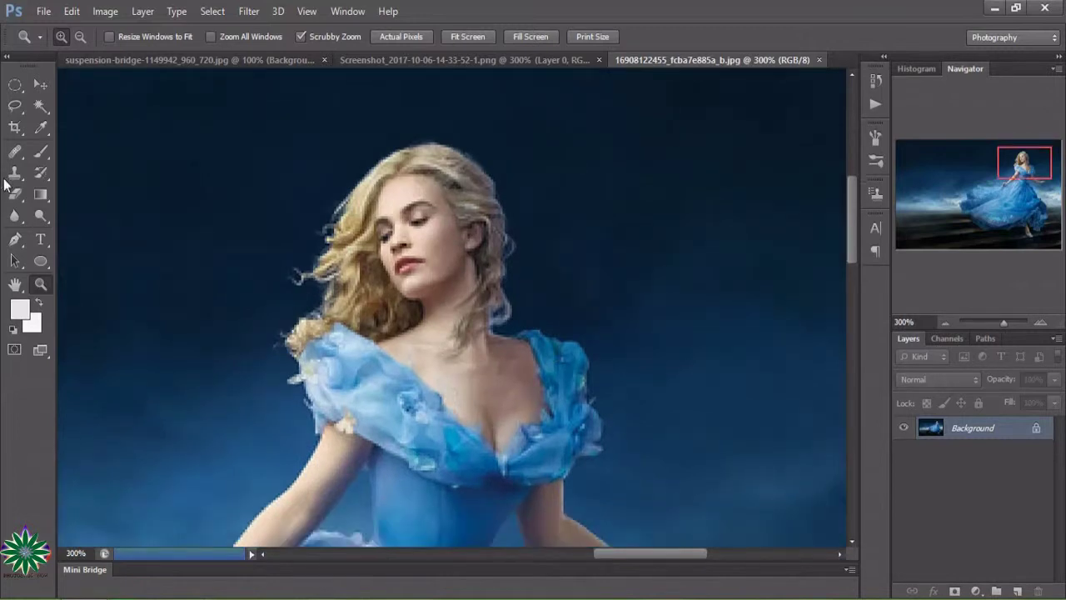
pyautogui.click(15, 239)
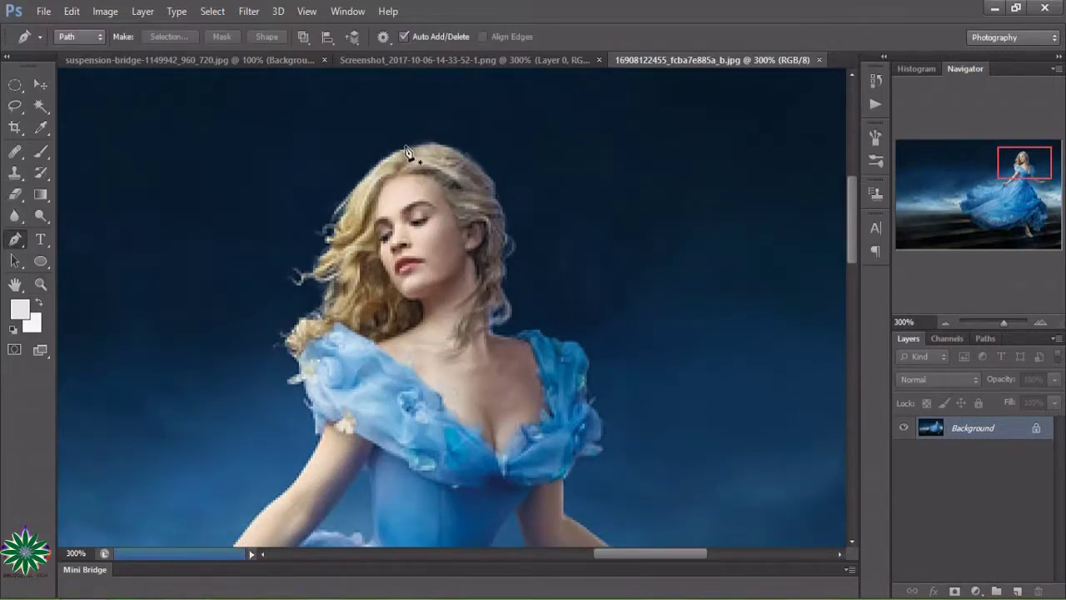
# Start the pen path at the top of her hair and trace down the loose left strand.
pyautogui.click(405, 149)
pyautogui.click(383, 156)
pyautogui.click(360, 179)
pyautogui.click(342, 204)
pyautogui.click(323, 250)
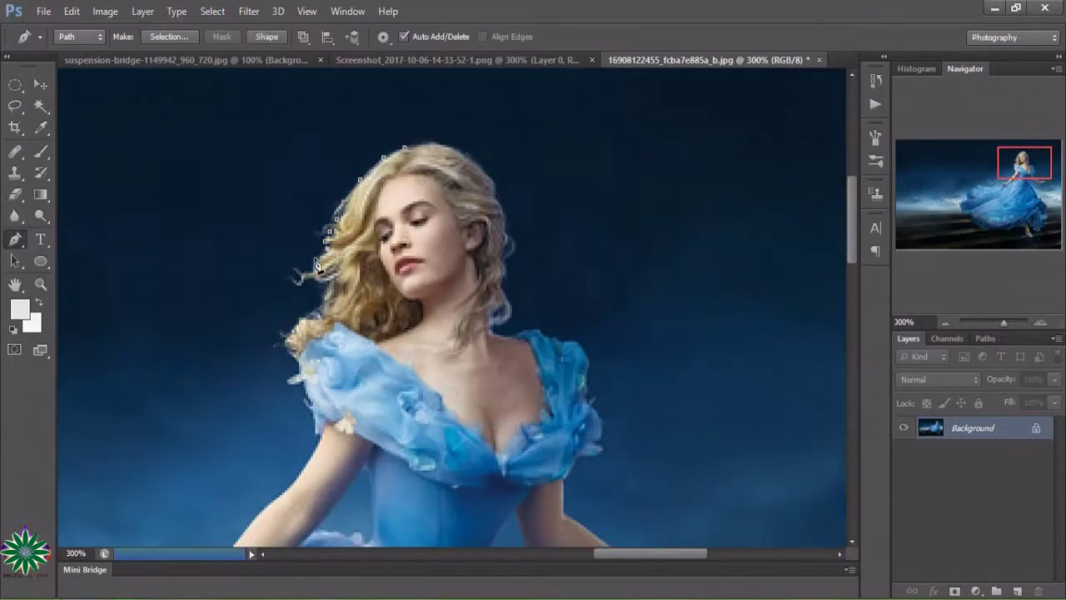
pyautogui.click(313, 268)
pyautogui.click(309, 283)
pyautogui.scroll(-3, 327, 287)
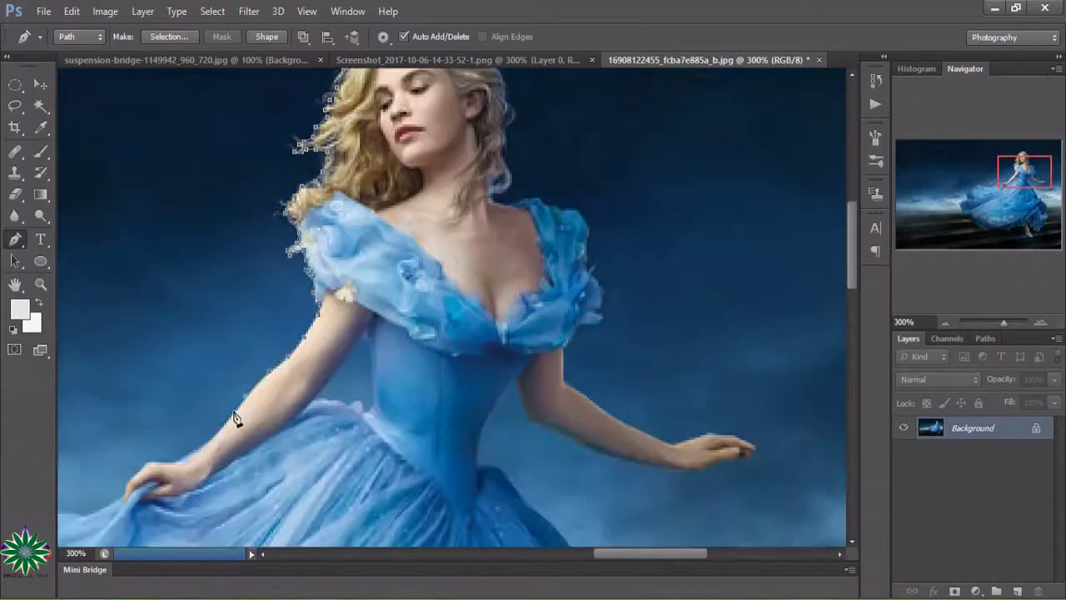
# Continue the outline down her arm and along the lower skirt edge.
pyautogui.click(200, 452)
pyautogui.scroll(-8, 166, 474)
pyautogui.hscroll(-10, 167, 474)
pyautogui.scroll(-2, 349, 463)
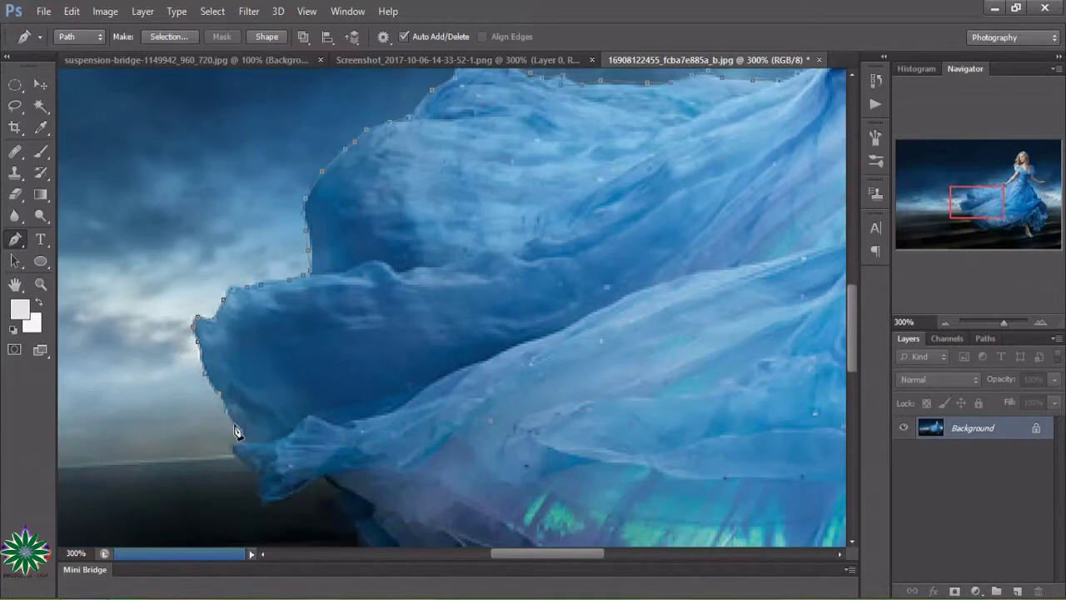
pyautogui.click(235, 449)
pyautogui.click(252, 467)
pyautogui.click(262, 500)
pyautogui.click(282, 499)
pyautogui.click(331, 476)
pyautogui.scroll(-2, 456, 432)
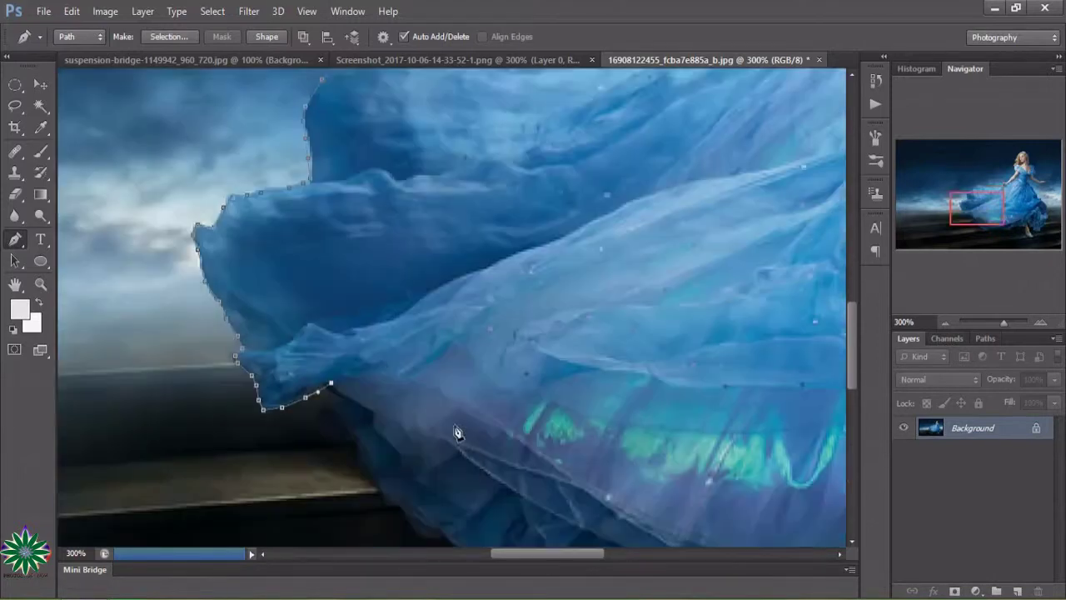
pyautogui.scroll(-2, 456, 432)
# Extend the outline down the skirt hem and over the top and back of her leg.
pyautogui.click(345, 319)
pyautogui.click(371, 346)
pyautogui.click(377, 412)
pyautogui.scroll(-2, 441, 440)
pyautogui.click(443, 384)
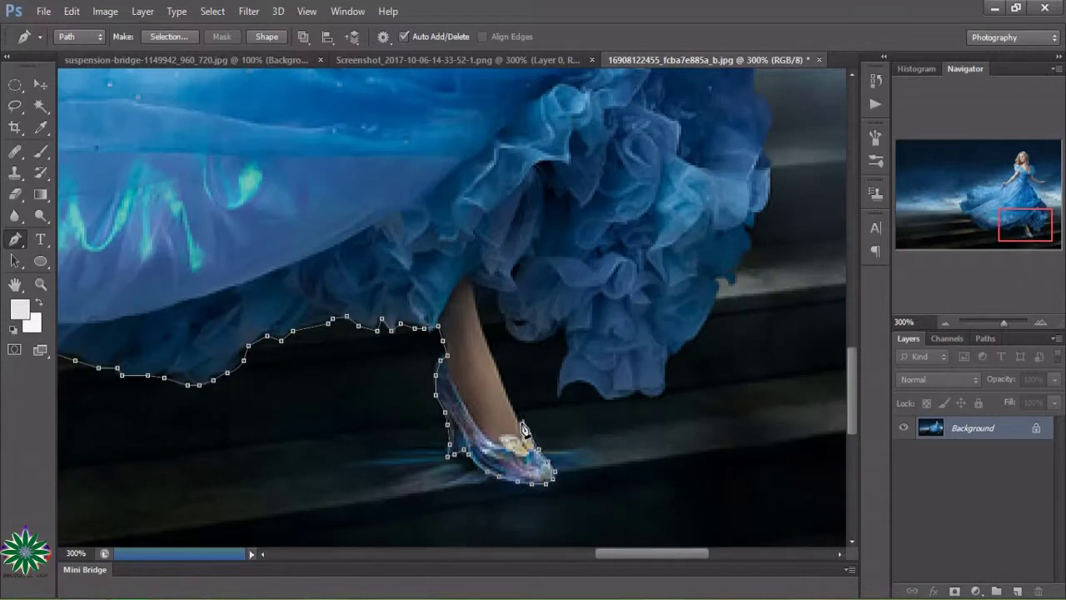
pyautogui.click(512, 406)
pyautogui.click(470, 284)
pyautogui.click(499, 304)
pyautogui.click(501, 317)
pyautogui.click(508, 336)
# Trace the outline around the ruffle edge and along its hem.
pyautogui.click(549, 336)
pyautogui.click(562, 326)
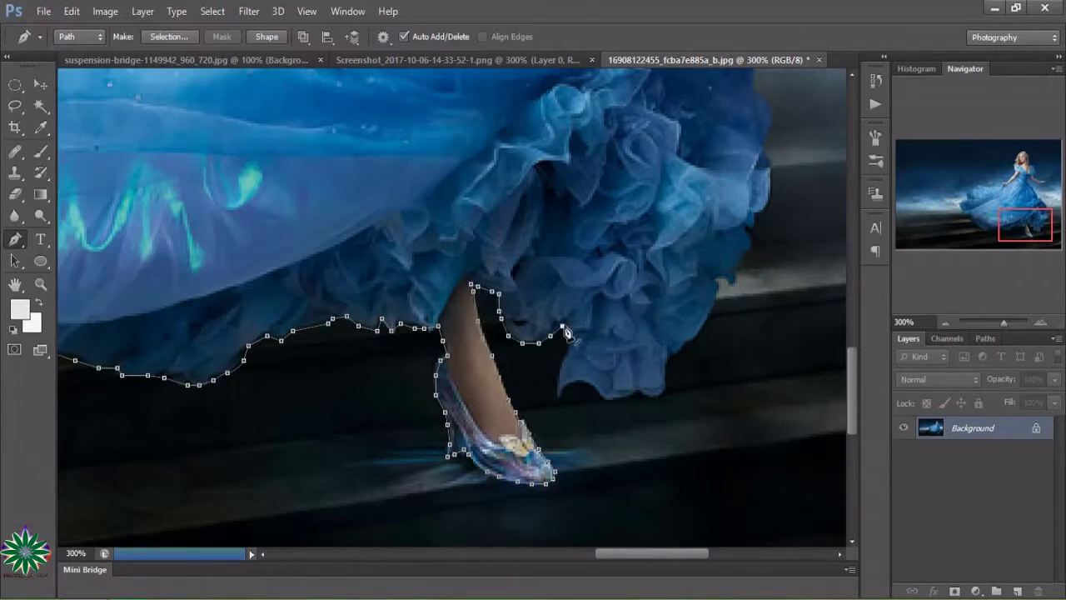
pyautogui.click(567, 350)
pyautogui.click(558, 382)
pyautogui.click(594, 387)
pyautogui.click(621, 398)
pyautogui.click(661, 395)
# Trace the outline up the ruffle's right edge.
pyautogui.click(671, 354)
pyautogui.click(681, 345)
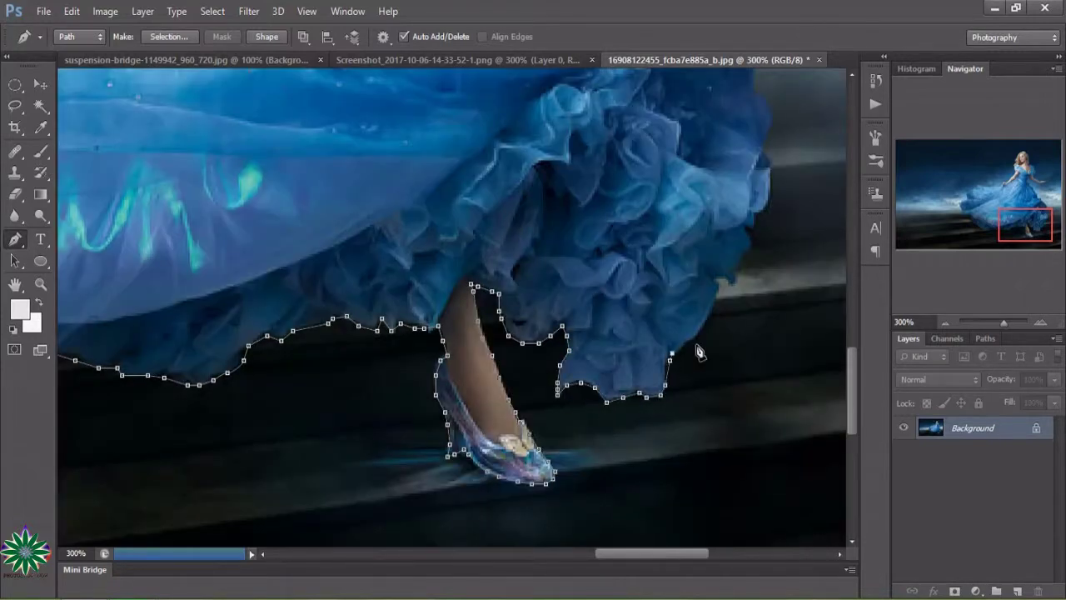
pyautogui.click(706, 321)
pyautogui.click(716, 280)
pyautogui.click(729, 280)
pyautogui.click(741, 262)
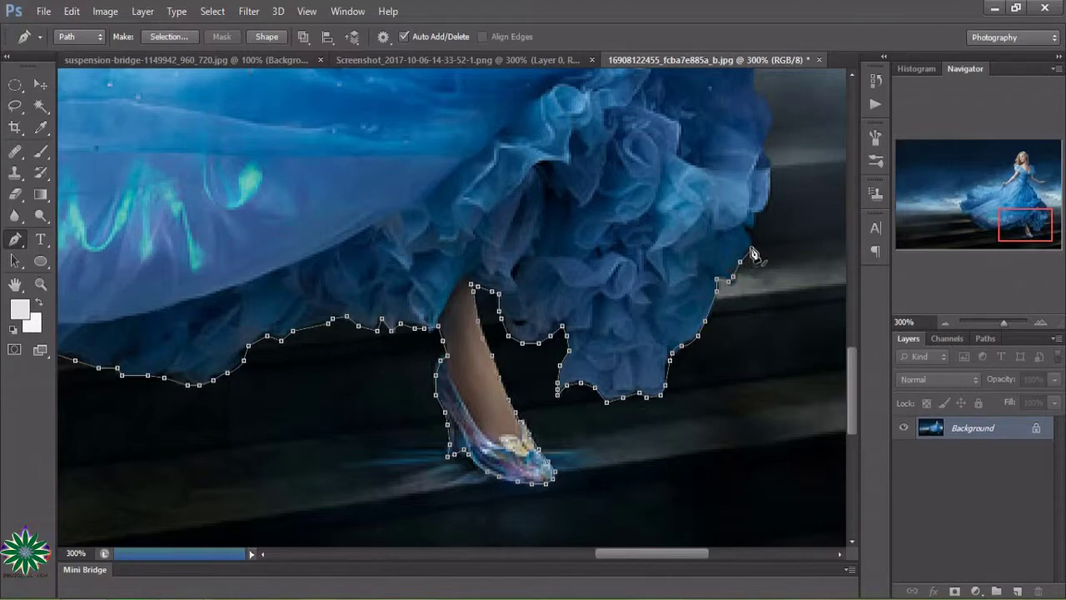
pyautogui.click(751, 241)
pyautogui.click(752, 223)
pyautogui.click(770, 169)
pyautogui.moveTo(856, 403); pyautogui.dragTo(856, 366)
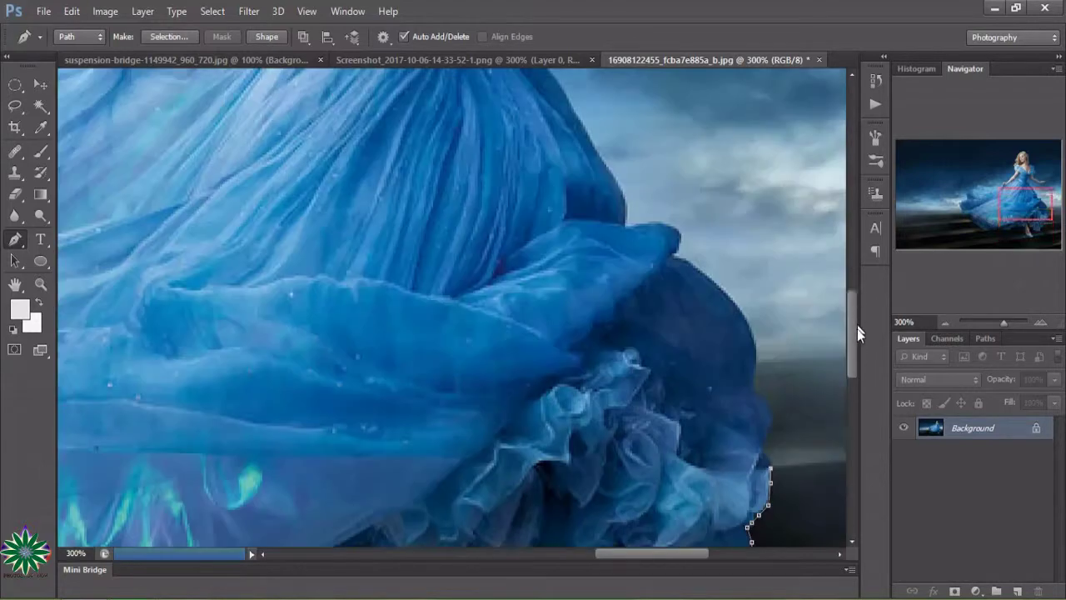
# Continue the outline up the dress's right side and upper-right edge.
pyautogui.click(765, 333)
pyautogui.click(772, 300)
pyautogui.click(767, 281)
pyautogui.click(754, 248)
pyautogui.click(747, 208)
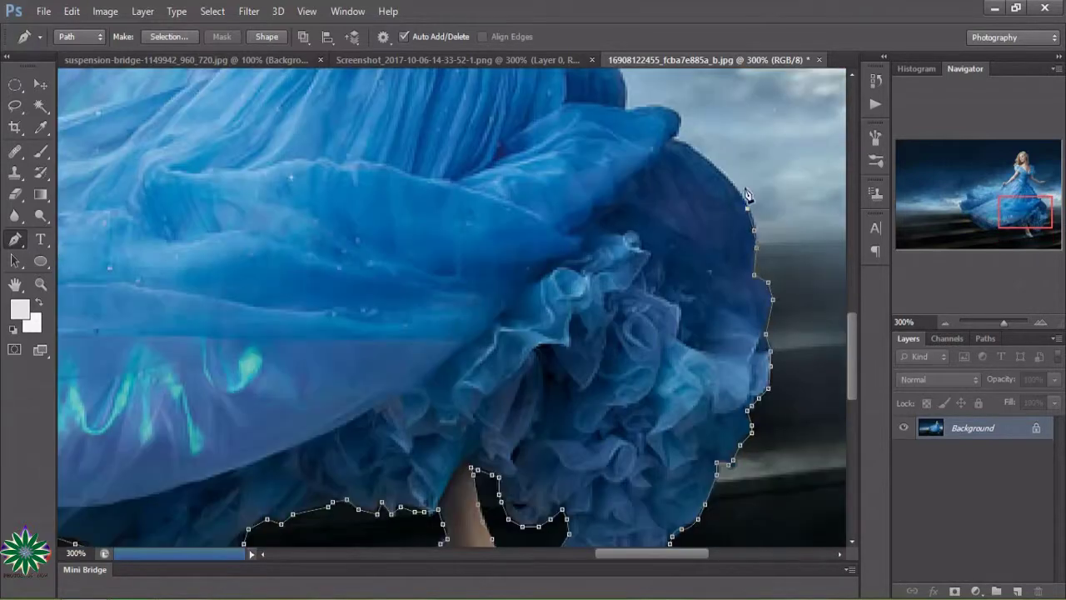
pyautogui.click(735, 185)
pyautogui.click(715, 164)
pyautogui.click(675, 139)
pyautogui.click(666, 103)
pyautogui.scroll(5, 641, 117)
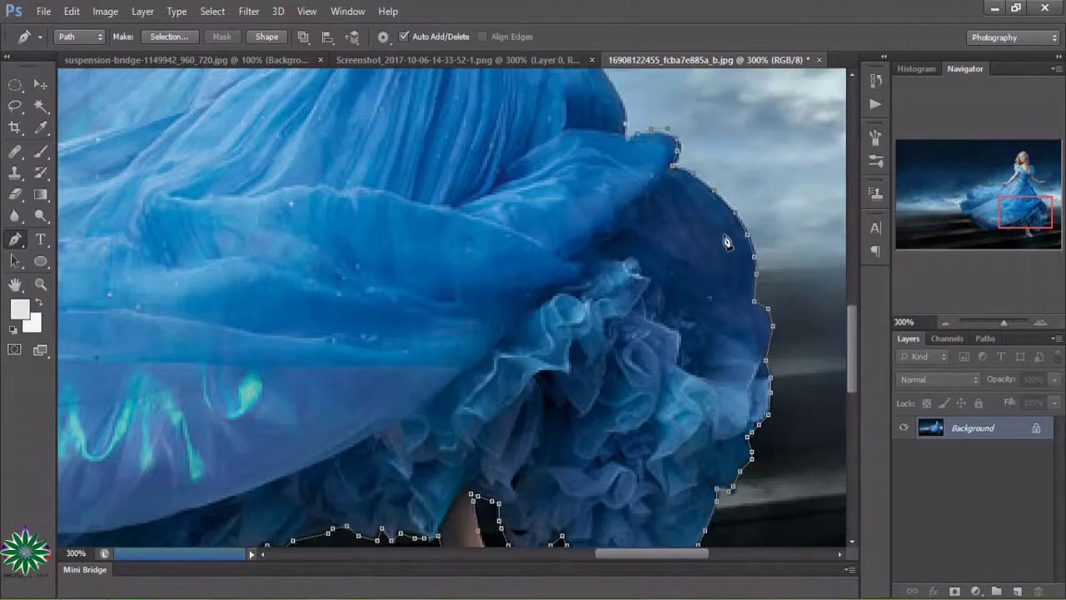
# Trace up the right edge of the upper skirt and the waist.
pyautogui.click(620, 339)
pyautogui.click(608, 314)
pyautogui.click(592, 289)
pyautogui.click(576, 253)
pyautogui.click(544, 211)
pyautogui.click(525, 192)
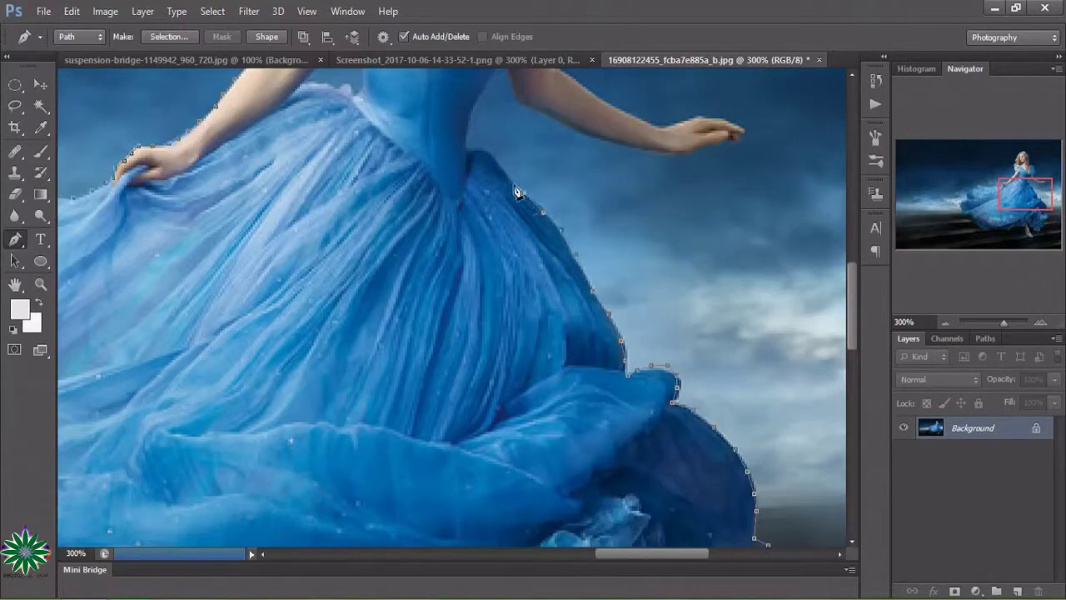
pyautogui.click(505, 164)
pyautogui.click(481, 146)
pyautogui.click(464, 149)
pyautogui.scroll(3, 466, 155)
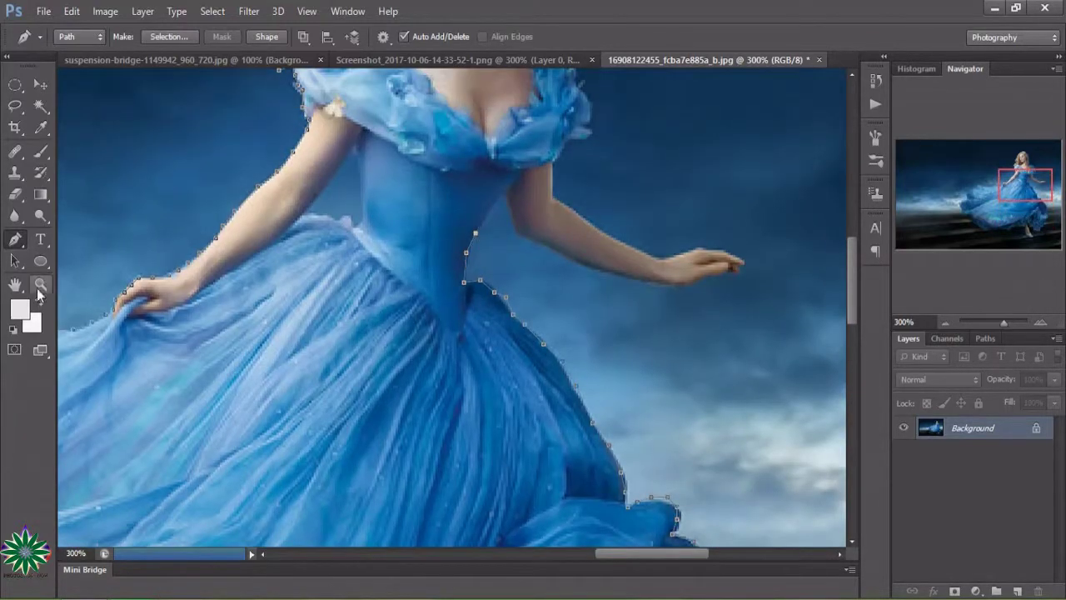
# Zoom to 400% and trace along her shoulder, neck and hair edge.
pyautogui.keyDown('ctrl'); pyautogui.click(446, 224); pyautogui.keyUp('ctrl')
pyautogui.click(481, 234)
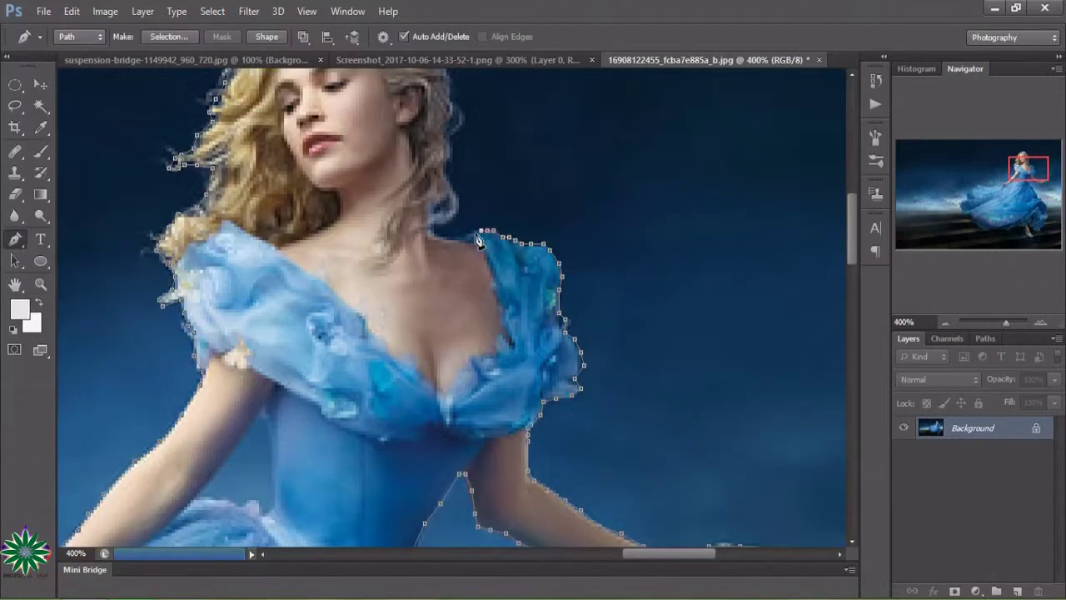
pyautogui.click(446, 238)
pyautogui.click(436, 224)
pyautogui.click(460, 206)
pyautogui.scroll(3, 449, 175)
pyautogui.click(451, 292)
pyautogui.click(452, 269)
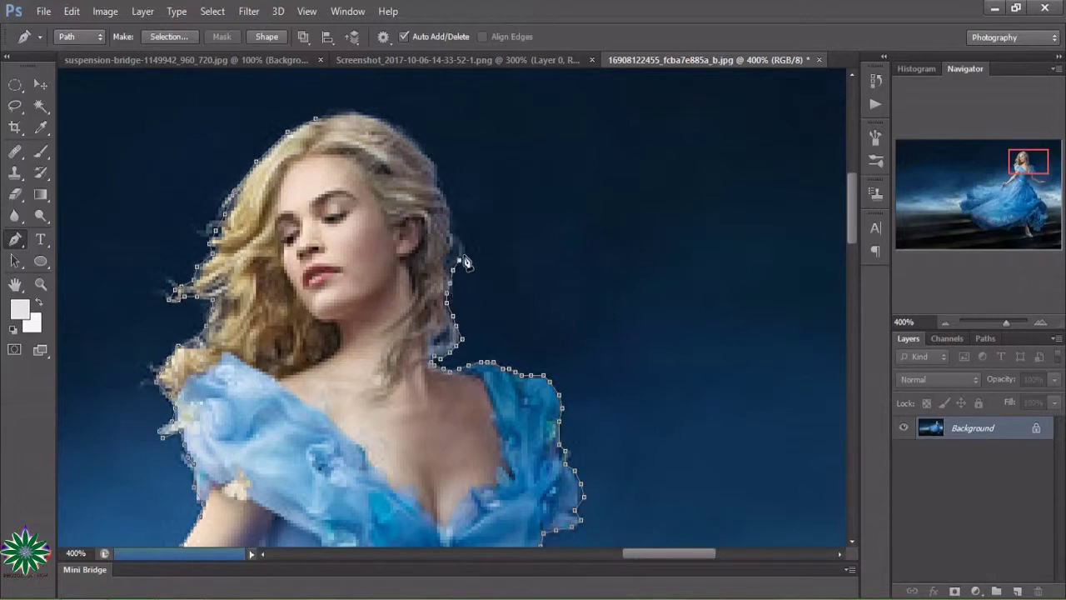
pyautogui.click(461, 249)
pyautogui.scroll(2, 458, 243)
# Trace over the top of her hair and close the outline at its starting point.
pyautogui.click(450, 293)
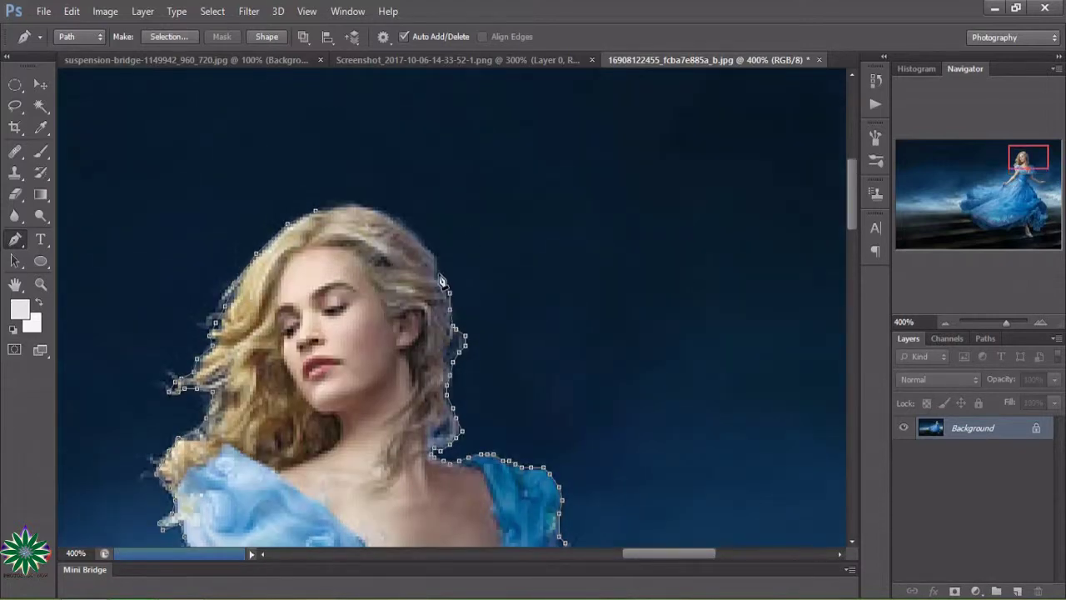
pyautogui.click(438, 265)
pyautogui.click(425, 248)
pyautogui.click(408, 236)
pyautogui.click(386, 217)
pyautogui.click(346, 204)
pyautogui.click(487, 450)
pyautogui.scroll(-5, 487, 449)
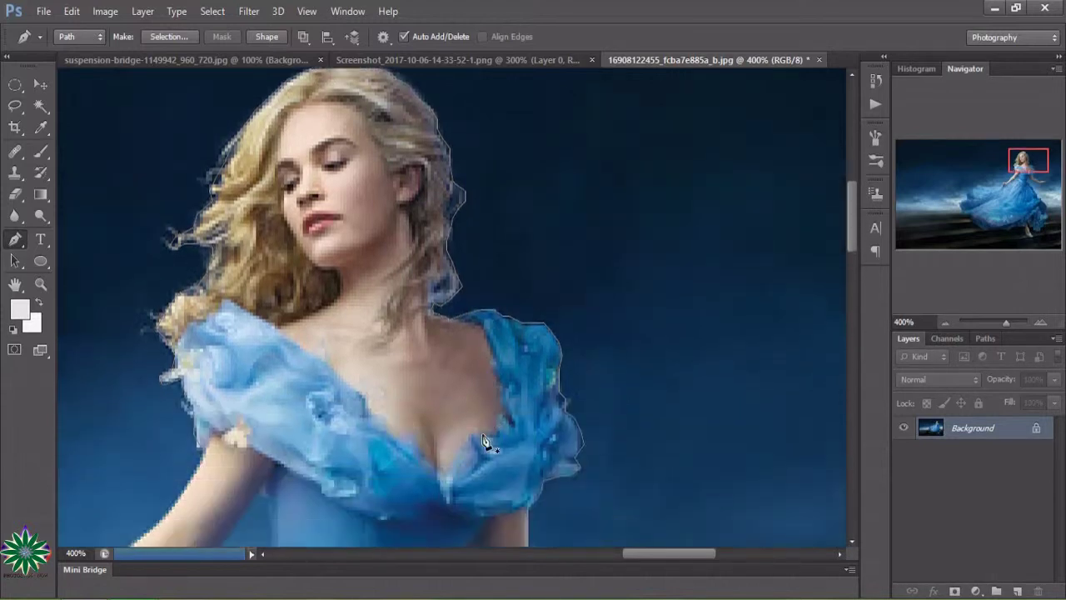
pyautogui.scroll(-2, 487, 442)
pyautogui.scroll(-1, 486, 437)
pyautogui.scroll(-2, 485, 436)
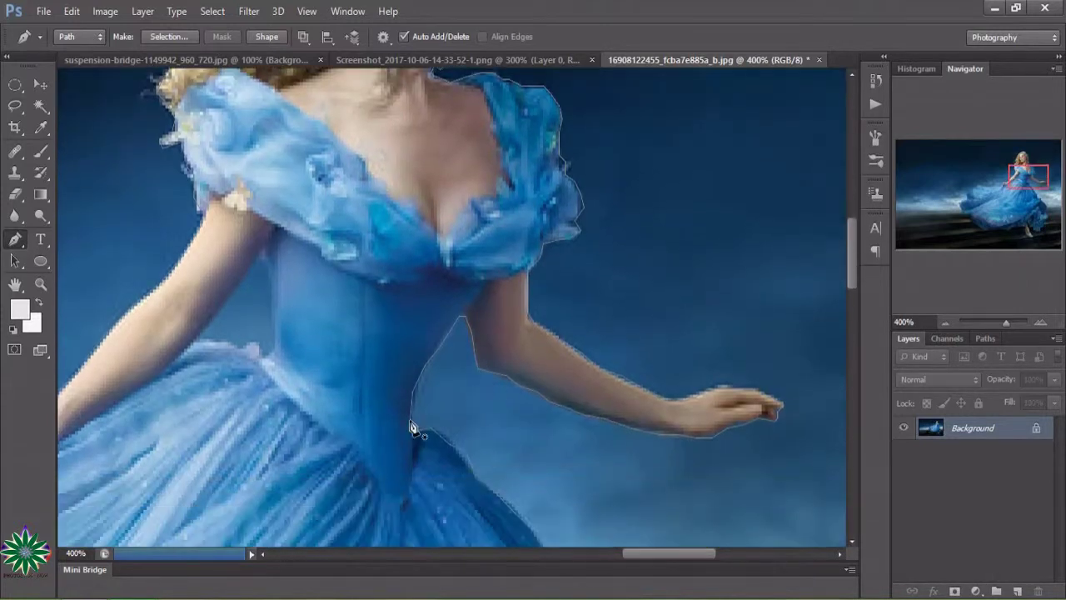
# Begin a second path around the gap between her arm and the bodice.
pyautogui.click(191, 340)
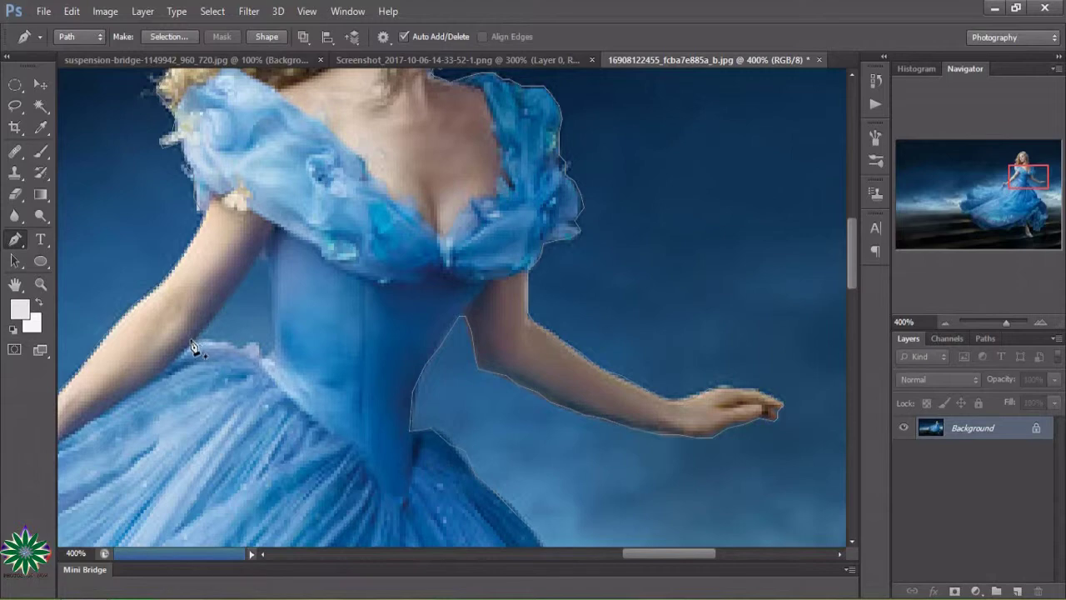
pyautogui.click(242, 347)
pyautogui.click(258, 351)
pyautogui.click(271, 293)
pyautogui.click(263, 251)
pyautogui.click(253, 263)
pyautogui.click(235, 292)
pyautogui.click(228, 303)
# Convert the Cinderella path to a selection with Ctrl+Enter and zoom out to 100%.
pyautogui.hotkey('ctrl', 'Return')
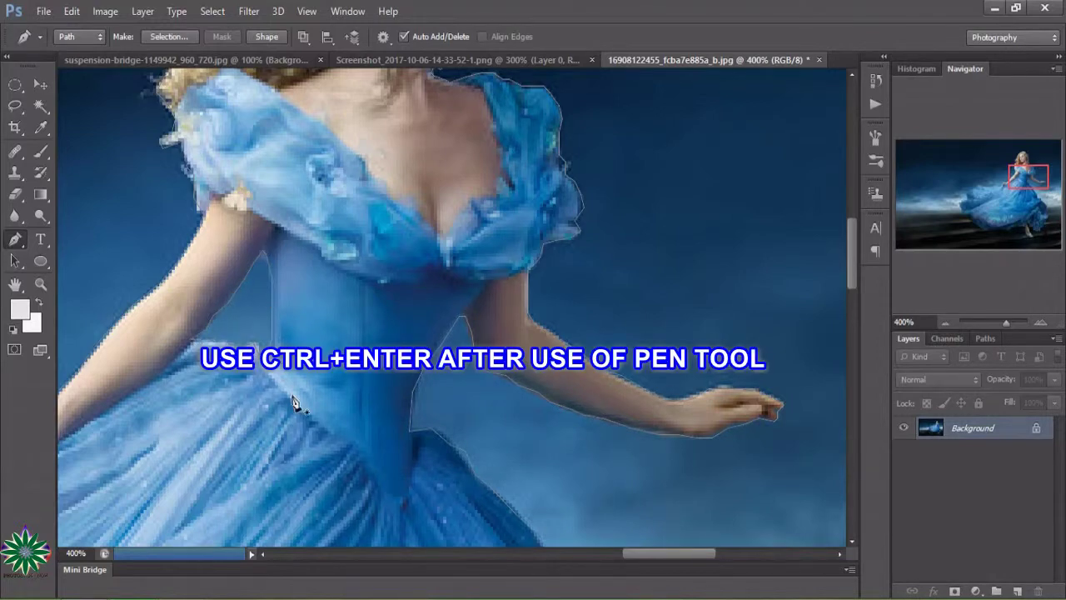
pyautogui.hotkey('ctrl', 'Return')
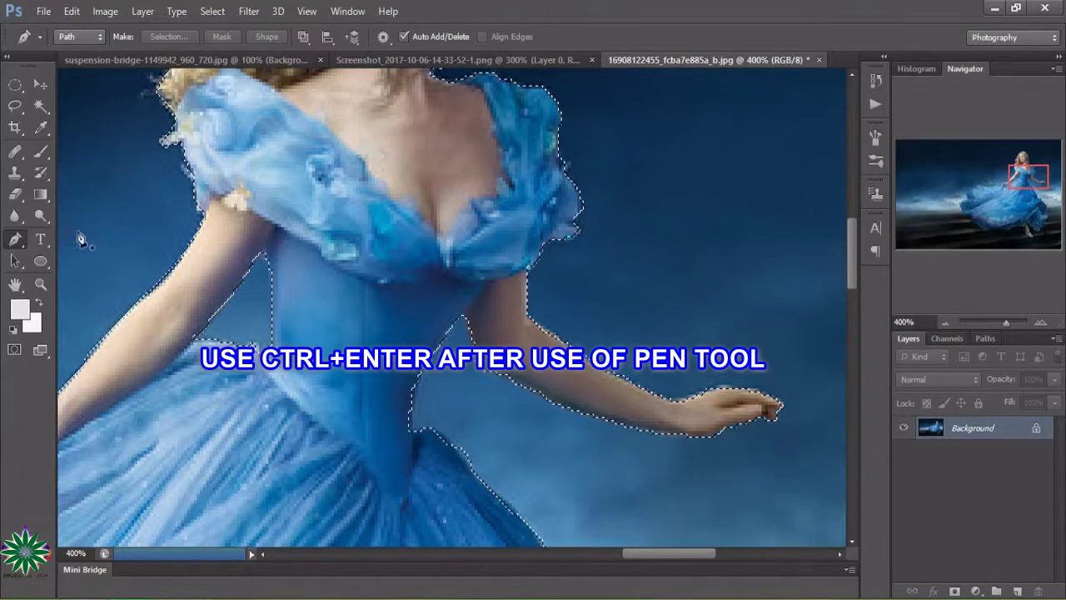
pyautogui.click(41, 287)
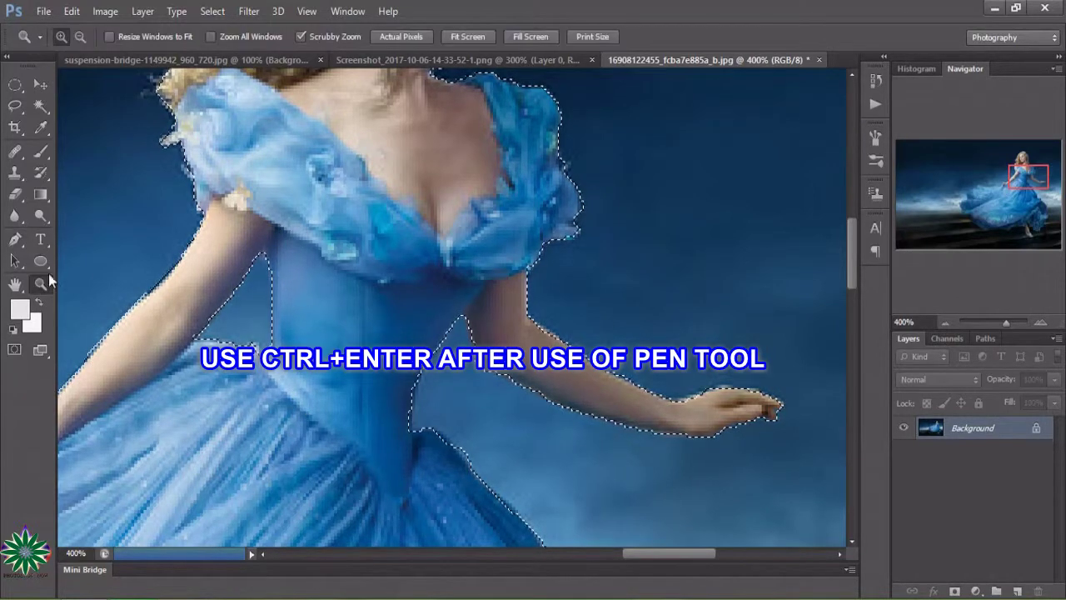
pyautogui.click(80, 36)
pyautogui.click(576, 255)
pyautogui.click(550, 288)
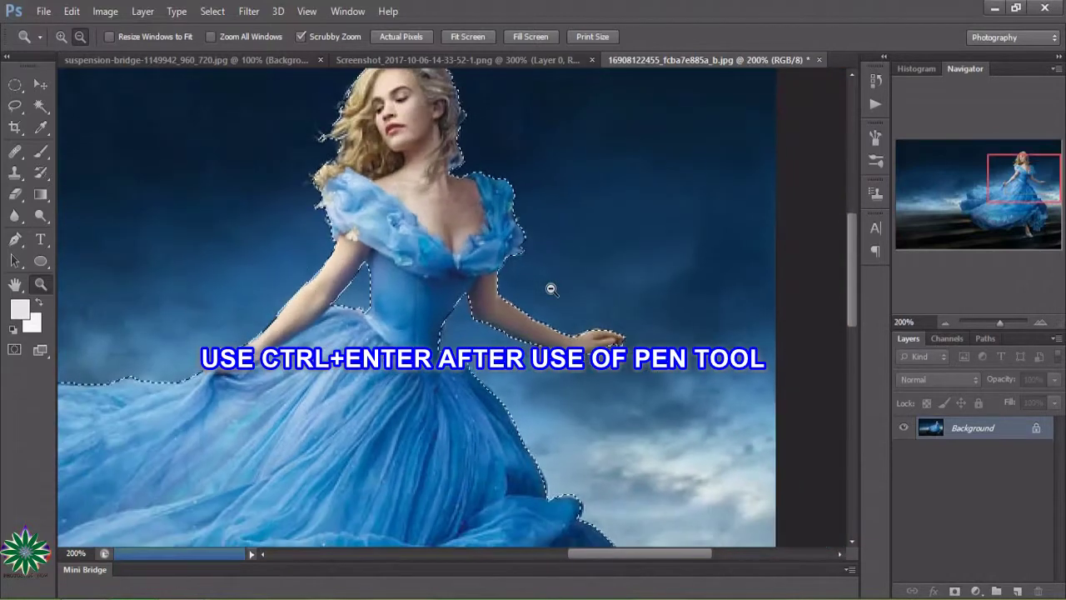
pyautogui.click(549, 288)
pyautogui.scroll(1, 564, 314)
pyautogui.scroll(-1, 561, 314)
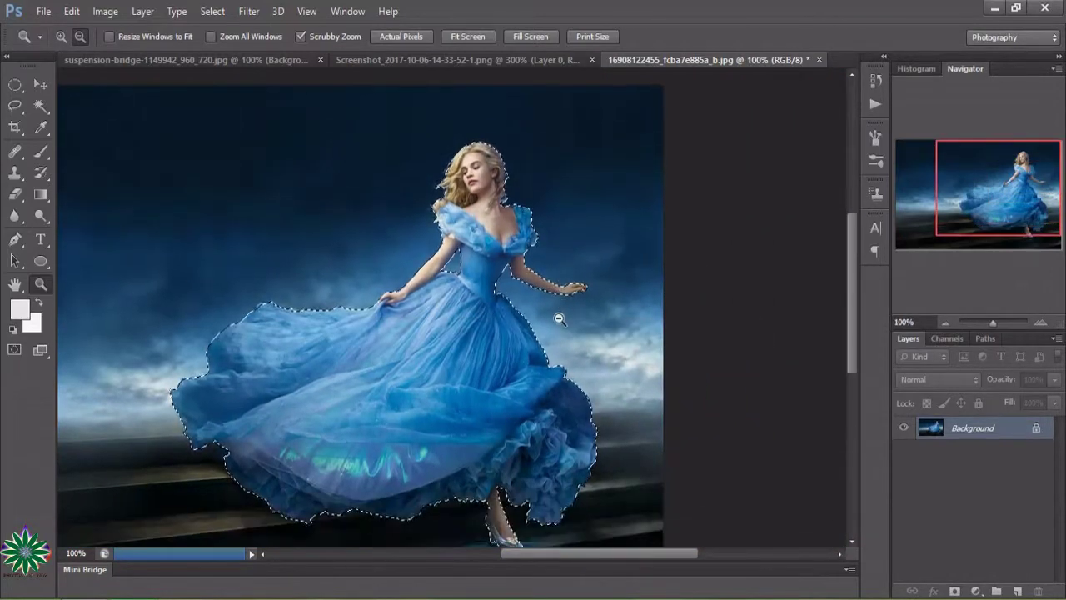
pyautogui.scroll(-1, 583, 275)
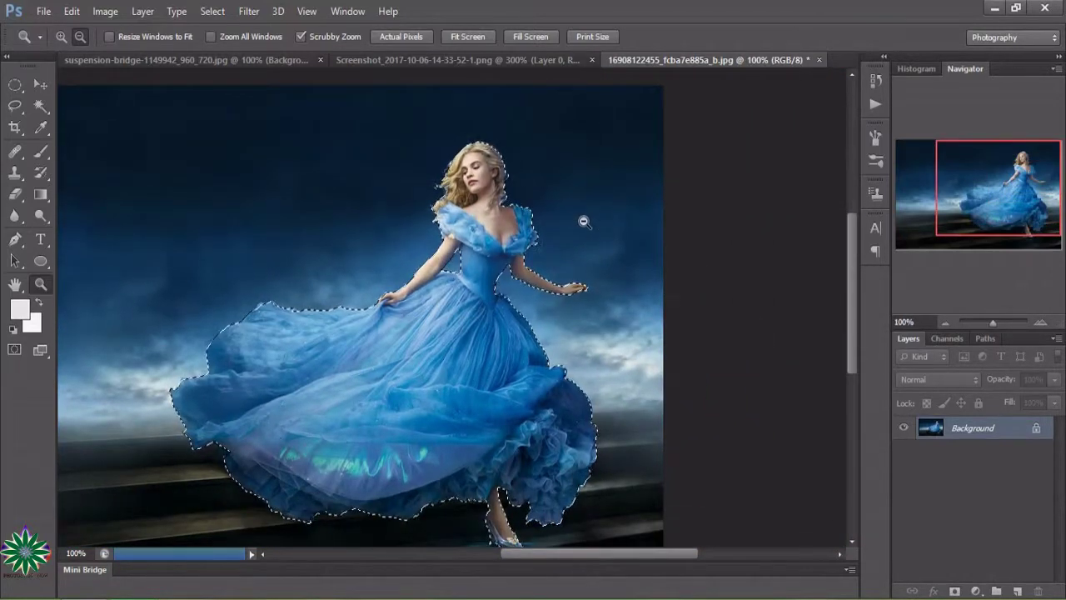
# Drag the selected wooden boat from its image into the Golden Gate Bridge photo.
pyautogui.click(194, 61)
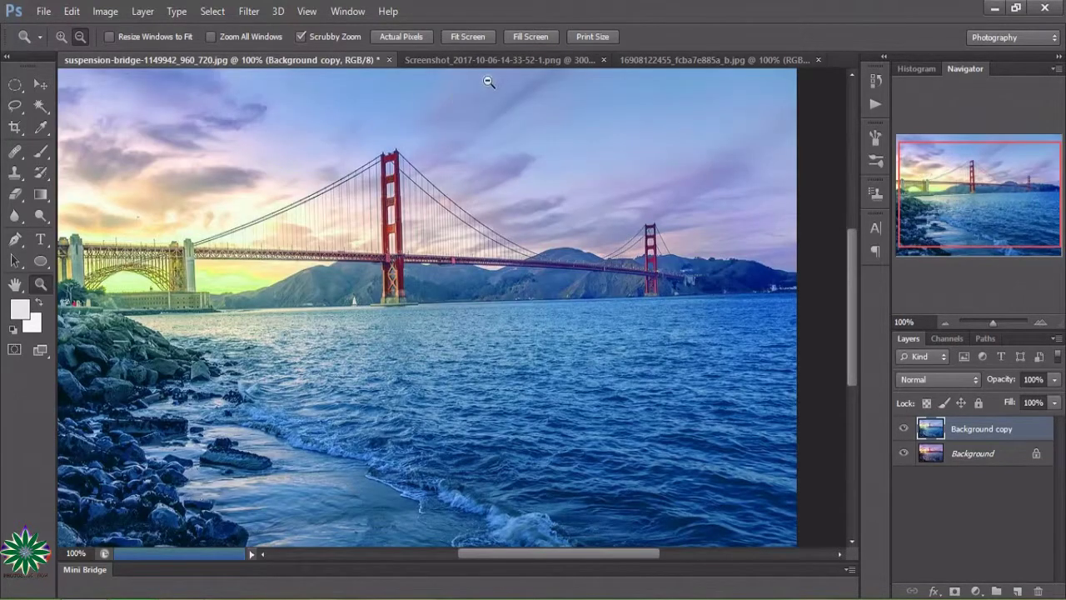
pyautogui.click(49, 86)
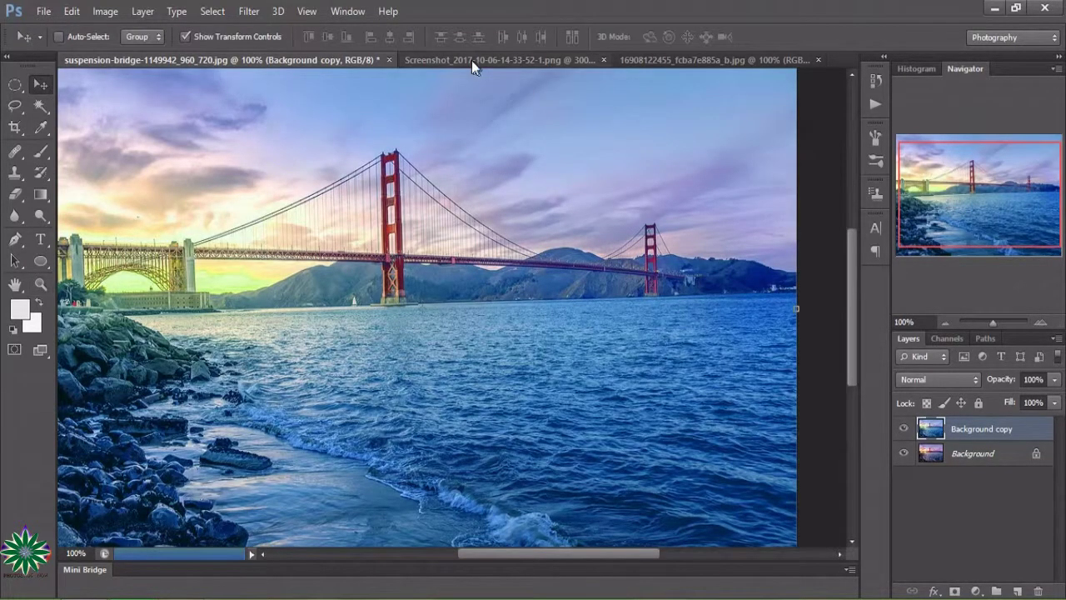
pyautogui.click(471, 60)
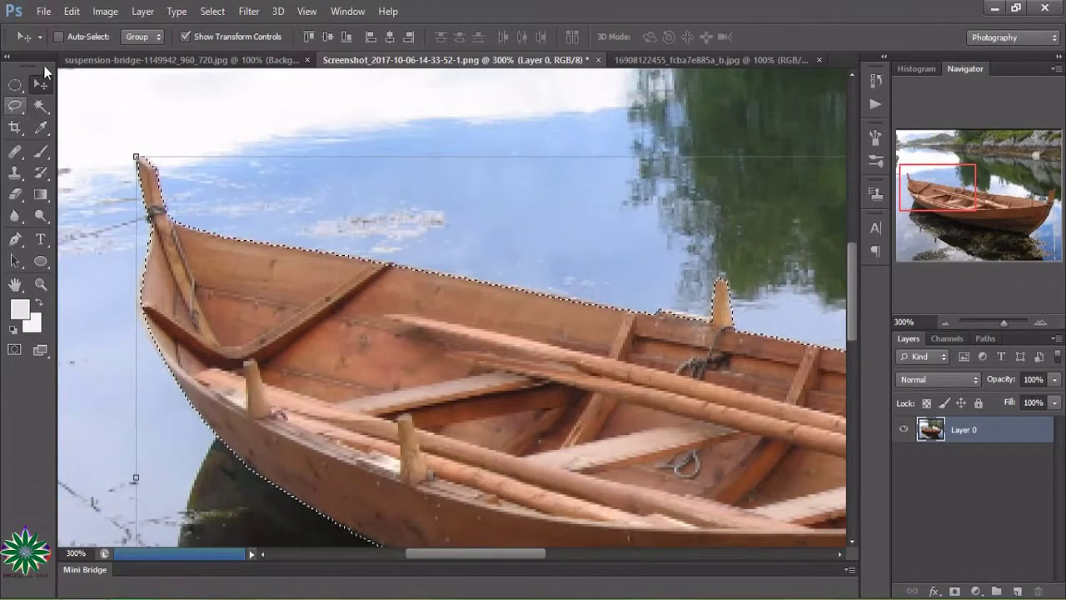
pyautogui.click(40, 284)
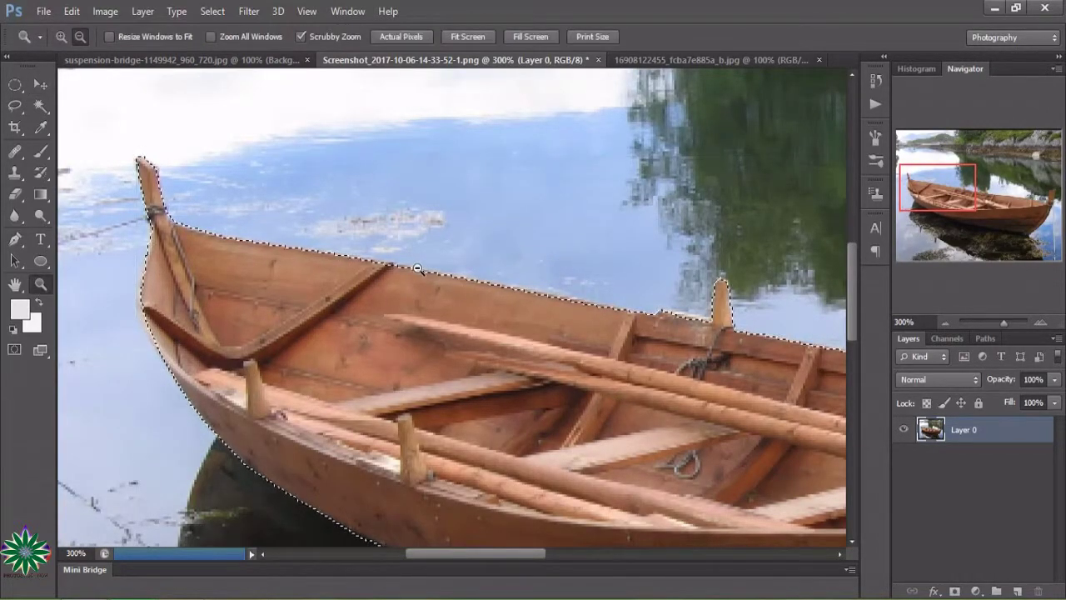
pyautogui.keyDown('alt'); pyautogui.click(527, 279); pyautogui.keyUp('alt')
pyautogui.keyDown('alt'); pyautogui.click(527, 279); pyautogui.keyUp('alt')
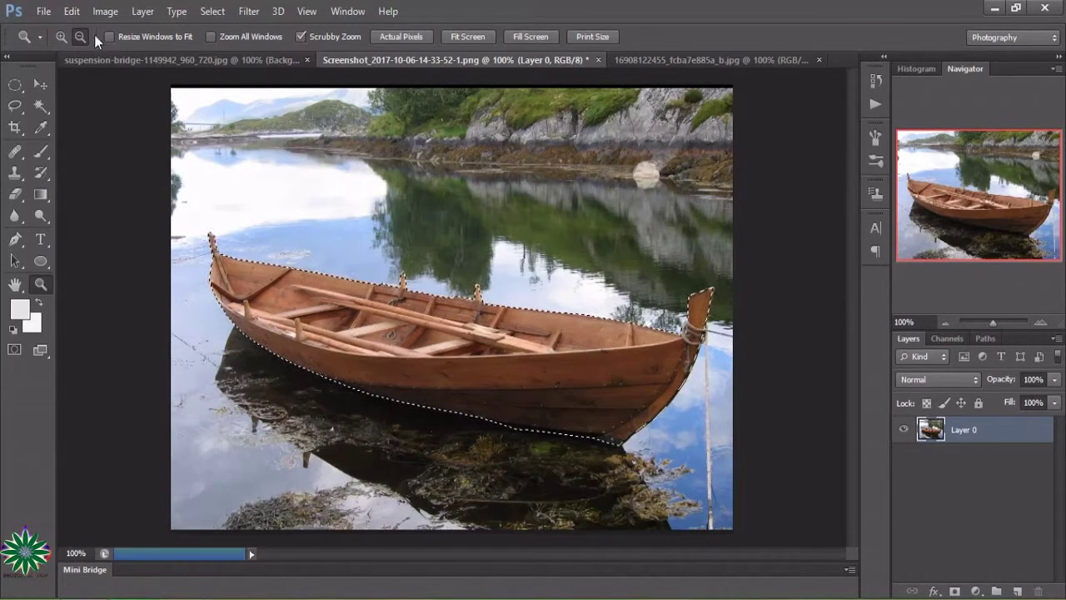
pyautogui.click(40, 84)
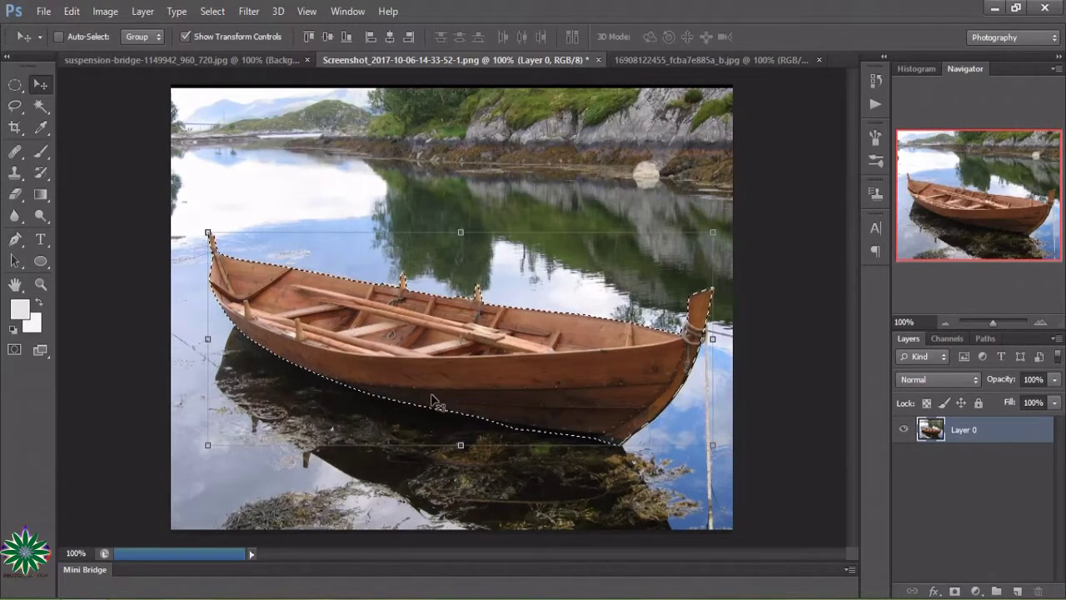
pyautogui.moveTo(414, 385)
pyautogui.mouseDown()
pyautogui.moveTo(513, 473)
pyautogui.moveTo(472, 374)
pyautogui.mouseUp()
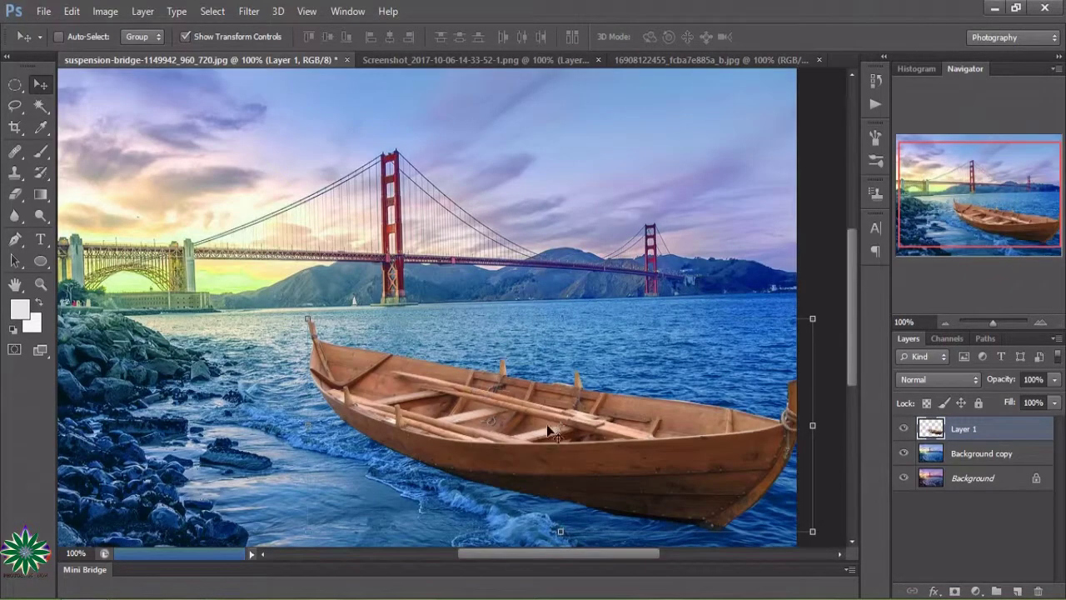
pyautogui.moveTo(499, 463); pyautogui.dragTo(440, 410)
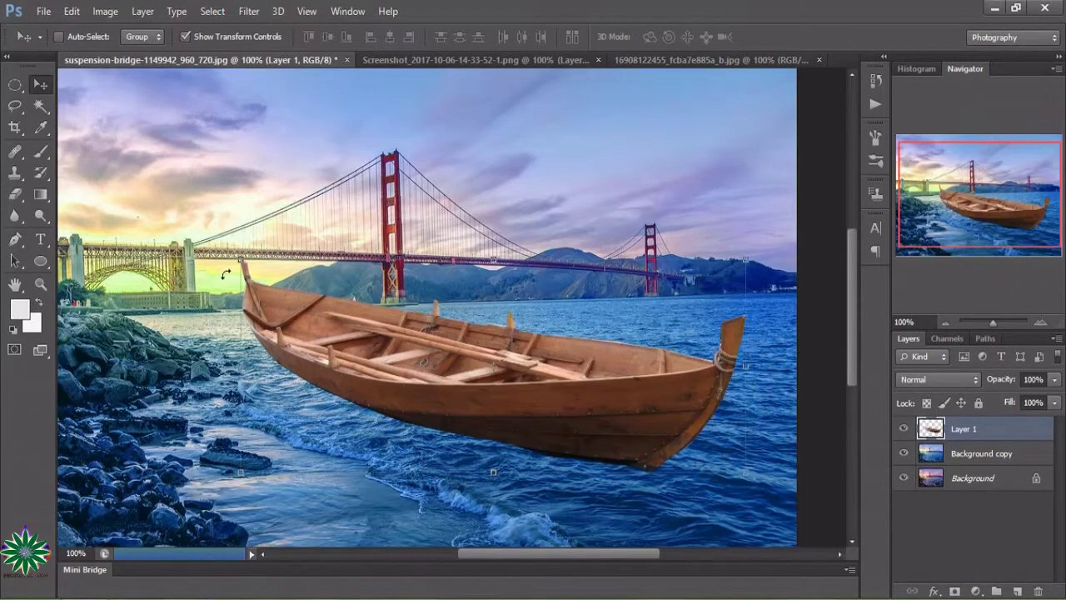
# Scale the boat to about 56% × 54% and move it onto the water.
pyautogui.hotkey('ctrl', 't')
pyautogui.moveTo(241, 259); pyautogui.dragTo(456, 355)
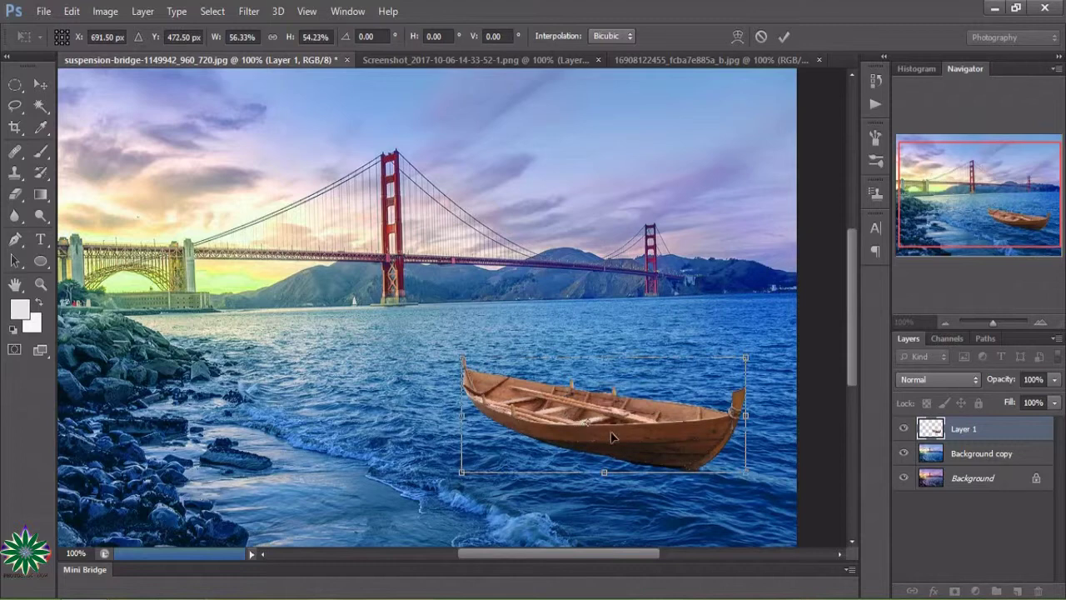
pyautogui.moveTo(595, 423); pyautogui.dragTo(585, 447)
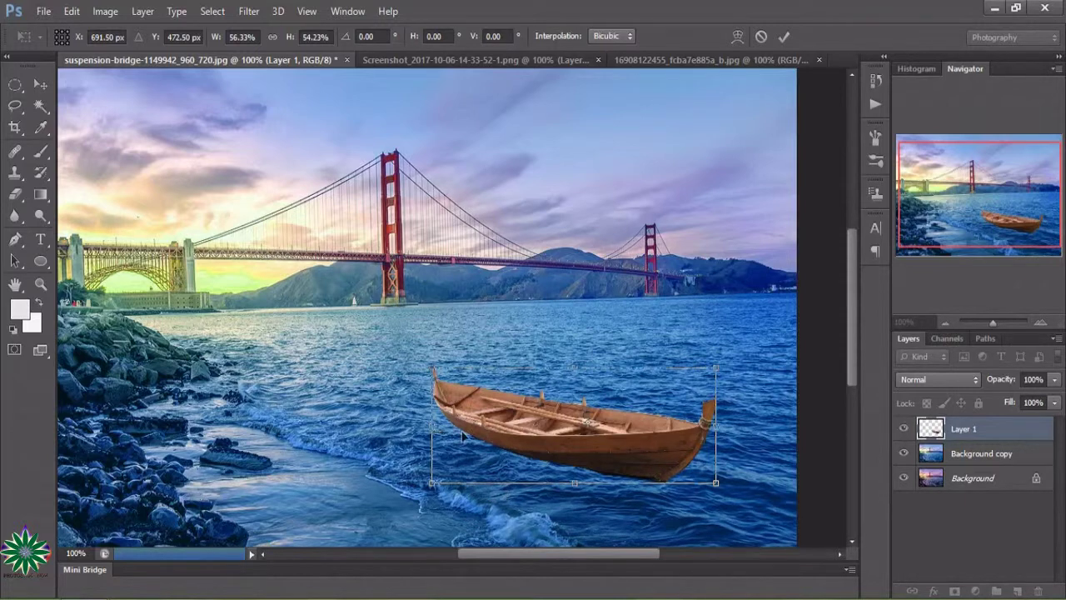
# Warp the boat by pulling its lower corner and hull mesh downward, then commit the transform.
pyautogui.rightClick(463, 436)
pyautogui.click(507, 279)
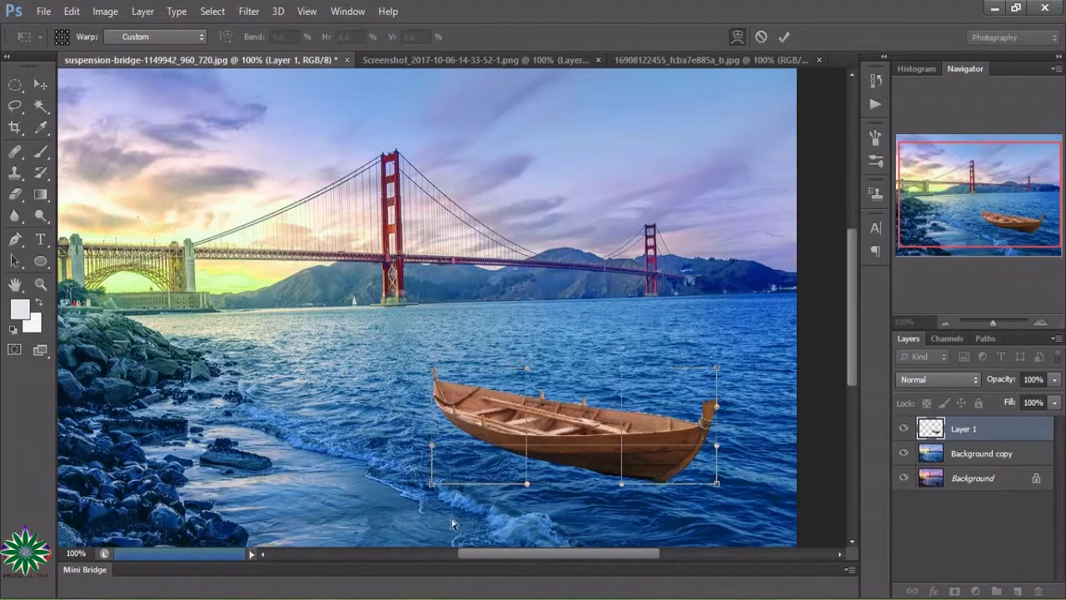
pyautogui.moveTo(430, 484); pyautogui.dragTo(422, 517)
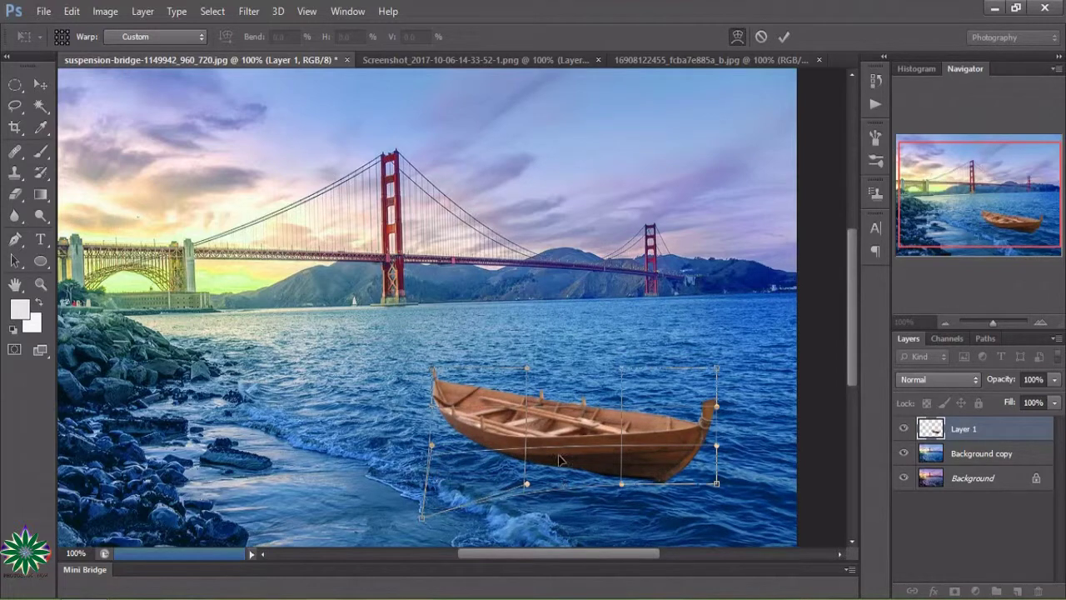
pyautogui.moveTo(558, 469); pyautogui.dragTo(557, 475)
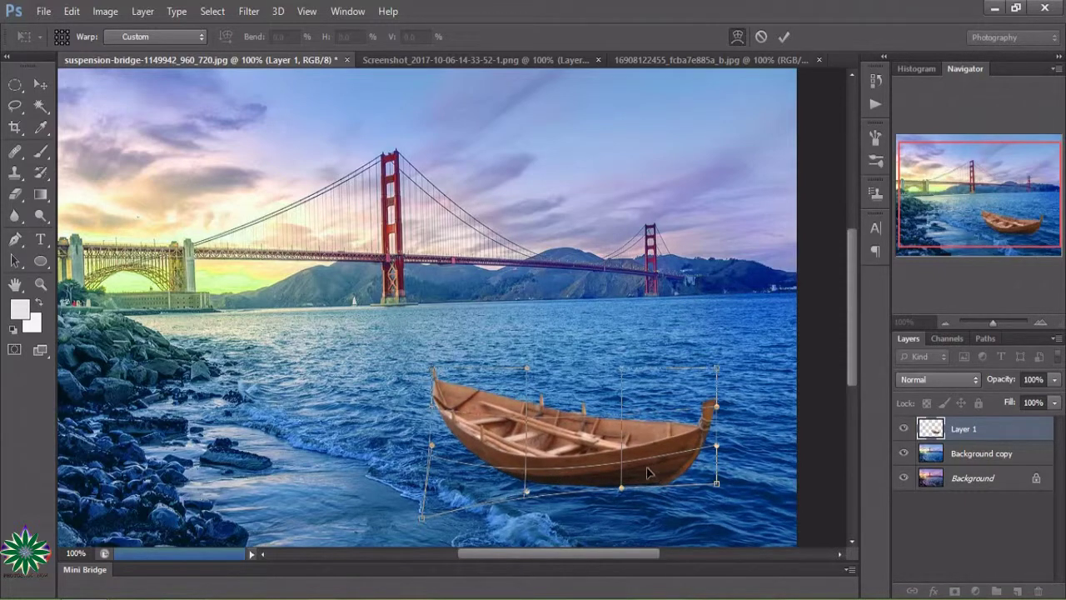
pyautogui.moveTo(649, 472); pyautogui.dragTo(648, 475)
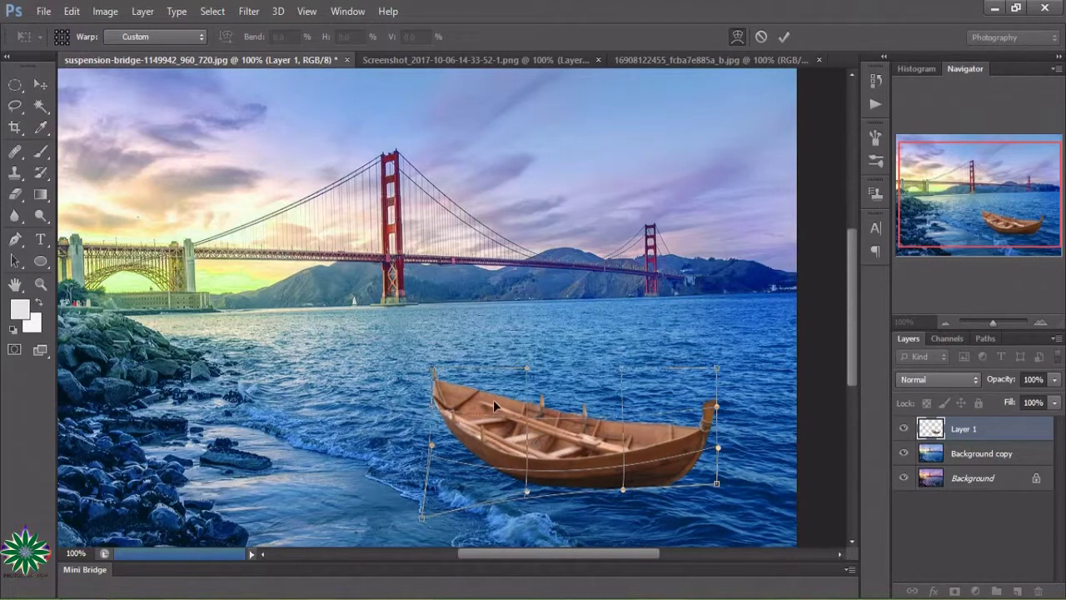
pyautogui.moveTo(493, 400); pyautogui.dragTo(492, 396)
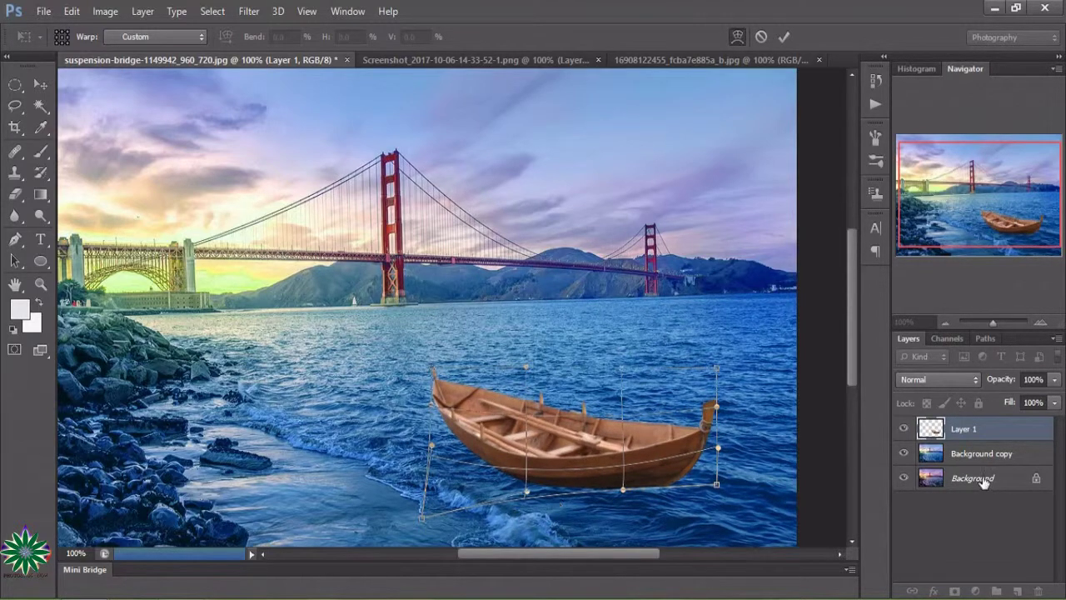
pyautogui.click(784, 37)
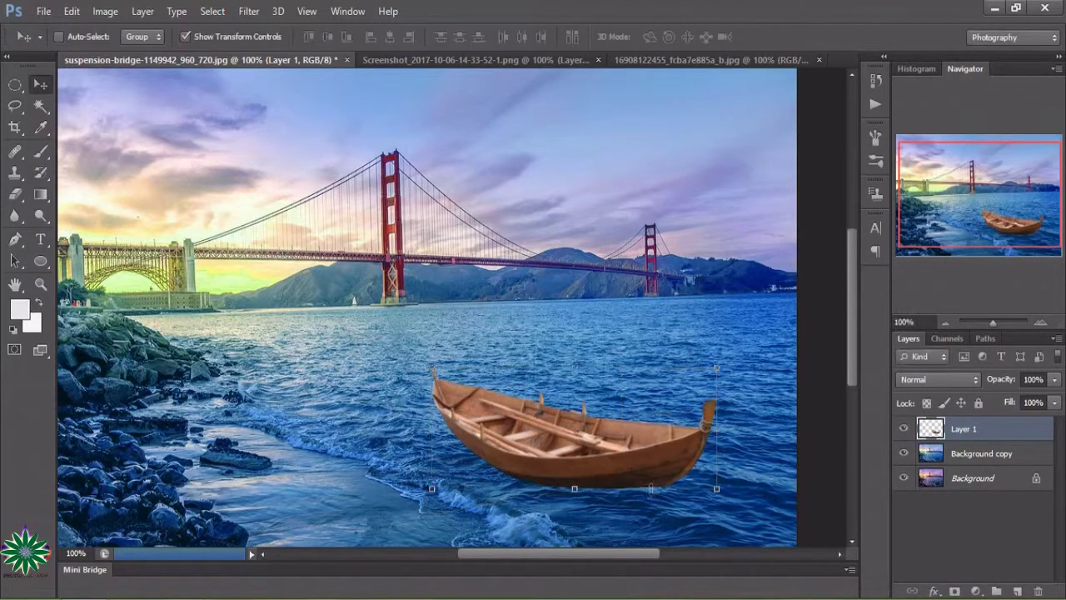
# Drag the cut-out Cinderella from her document into the bridge composite.
pyautogui.click(420, 59)
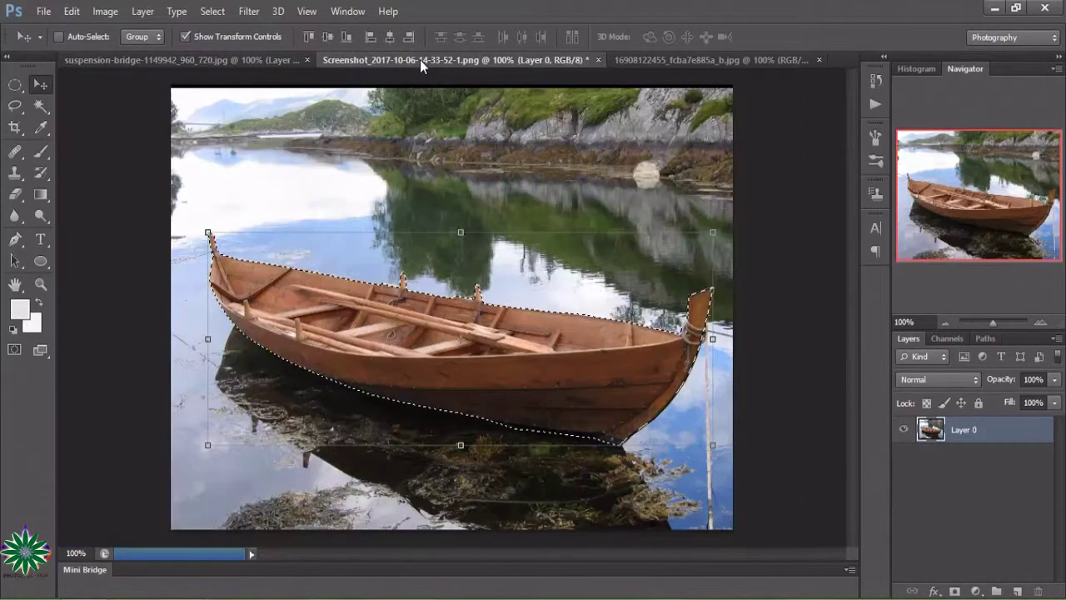
pyautogui.click(636, 59)
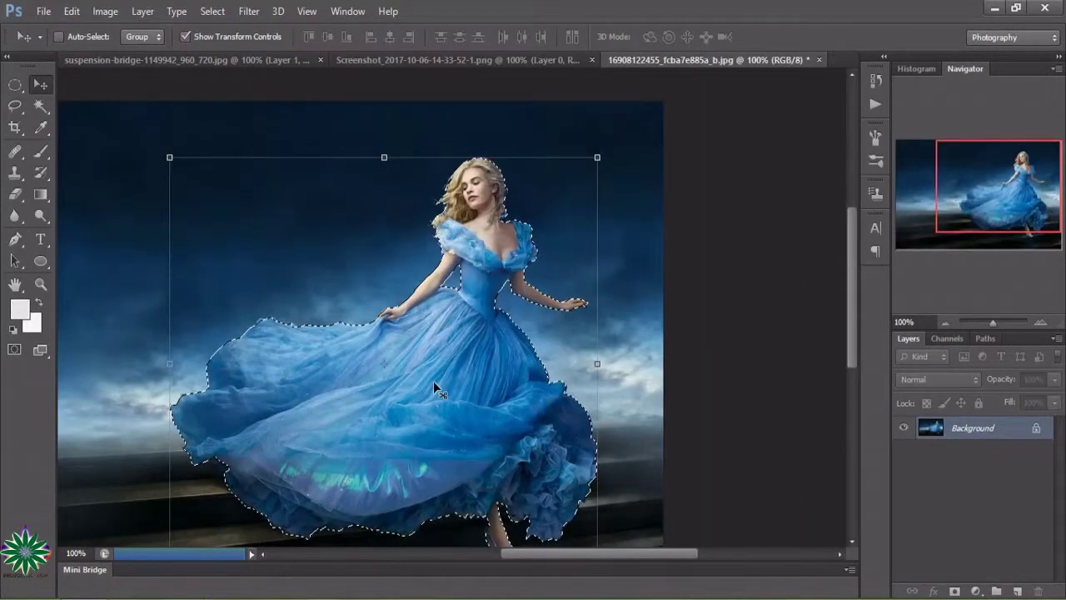
pyautogui.moveTo(433, 380); pyautogui.dragTo(558, 412)
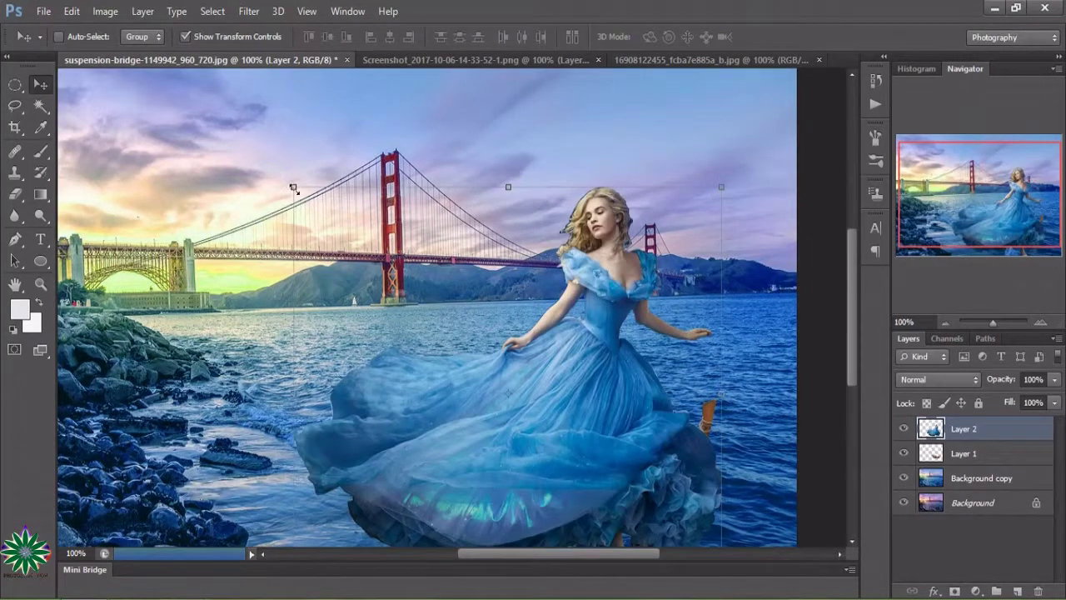
# Scale Cinderella to about 33% × 38% and position her seated inside the boat.
pyautogui.moveTo(293, 188); pyautogui.dragTo(533, 367)
pyautogui.moveTo(593, 429)
pyautogui.mouseDown()
pyautogui.moveTo(558, 423)
pyautogui.moveTo(533, 386)
pyautogui.mouseUp()
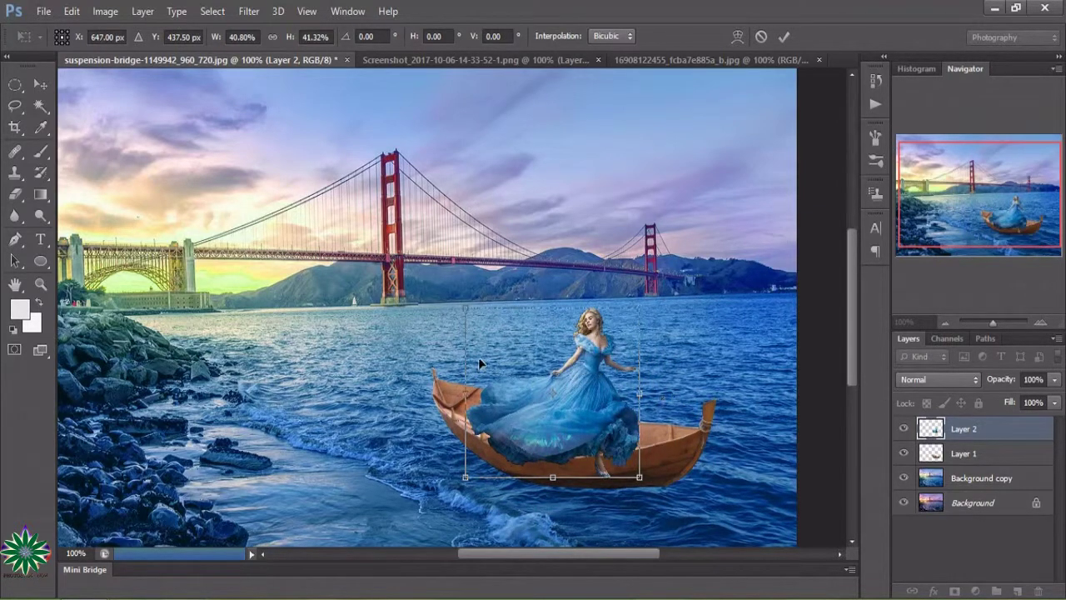
pyautogui.moveTo(465, 309); pyautogui.dragTo(497, 344)
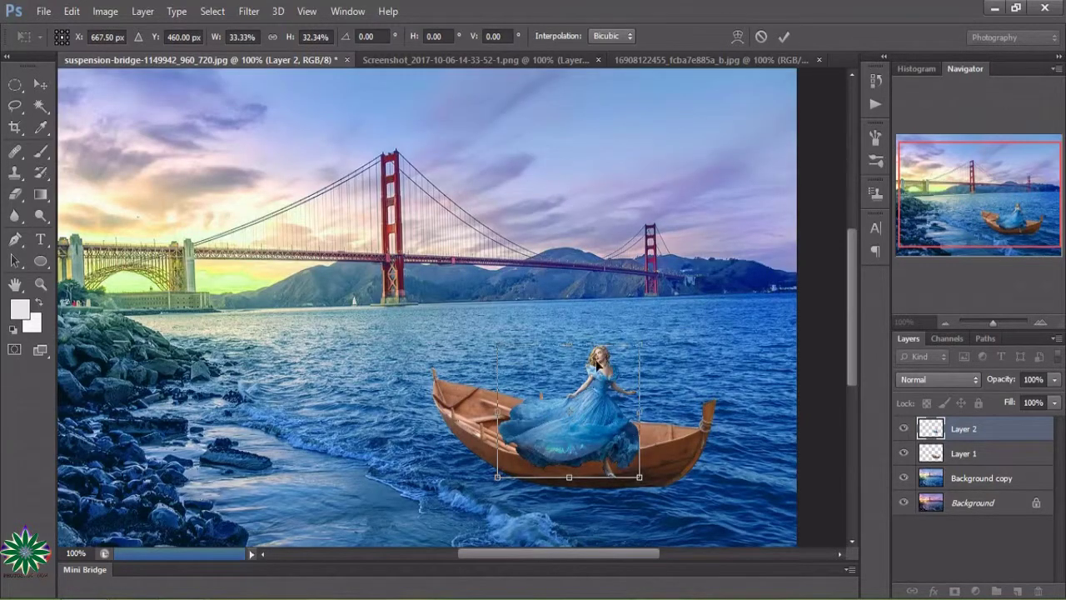
pyautogui.moveTo(568, 340); pyautogui.dragTo(568, 324)
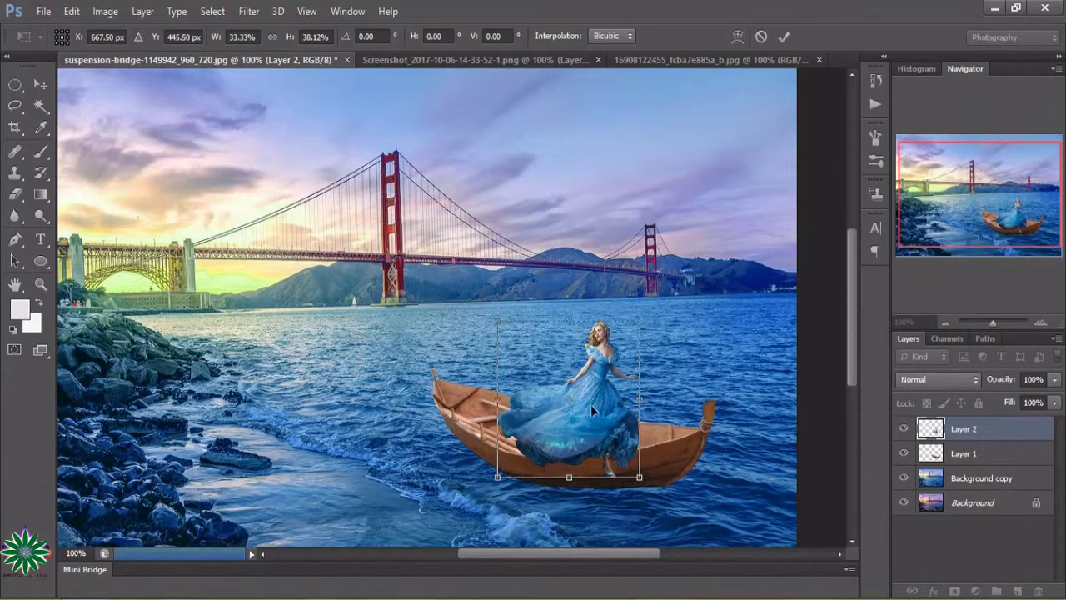
pyautogui.moveTo(591, 404); pyautogui.dragTo(566, 410)
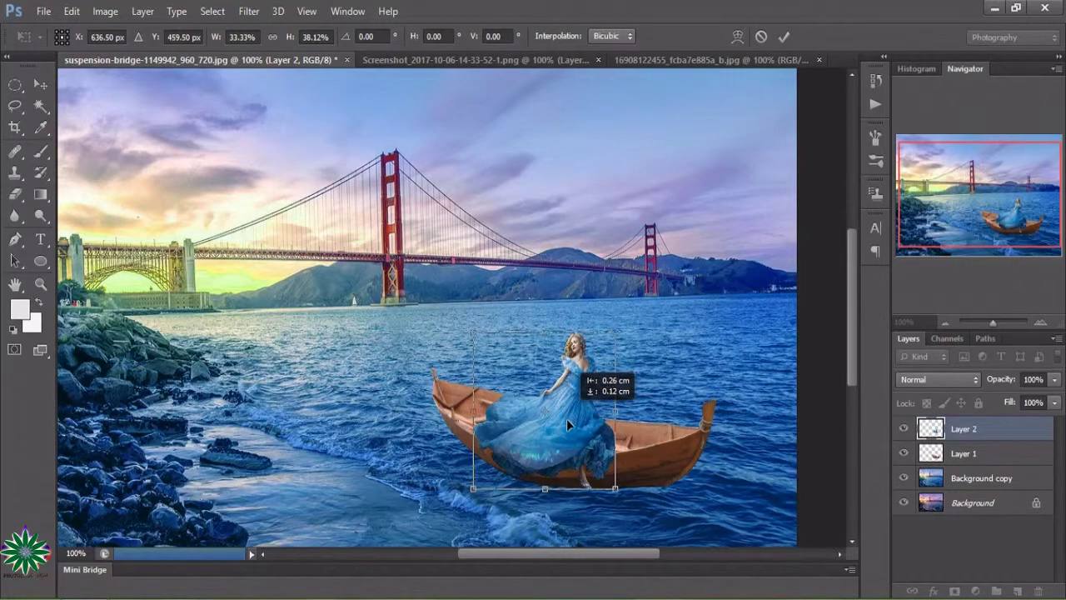
pyautogui.moveTo(566, 414); pyautogui.dragTo(566, 422)
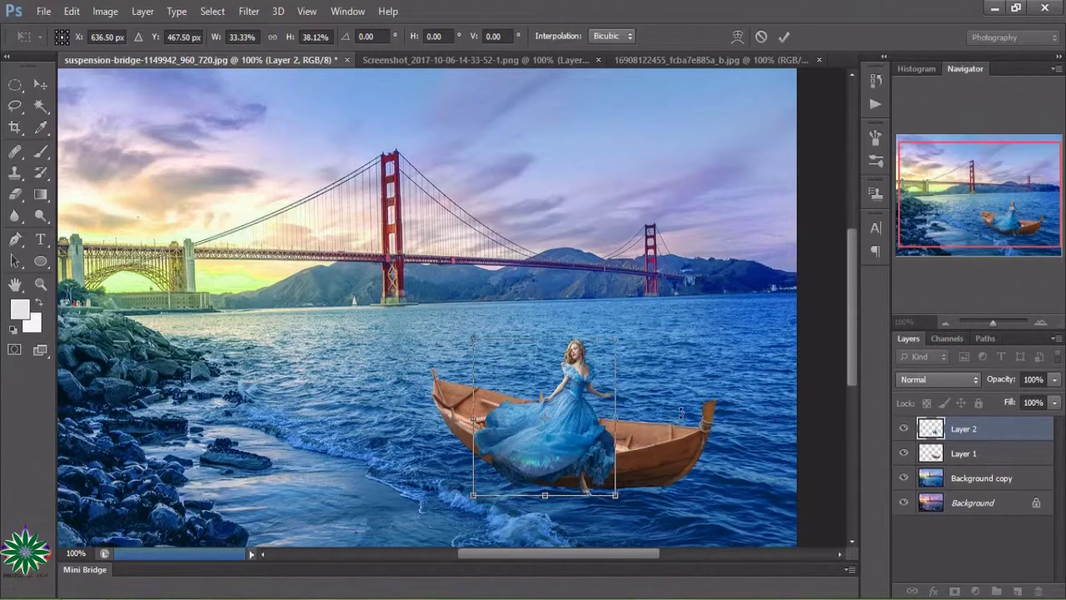
# Warp Cinderella on Layer 2, bending her left and stretching the dress hem down over the boat's side.
pyautogui.rightClick(503, 441)
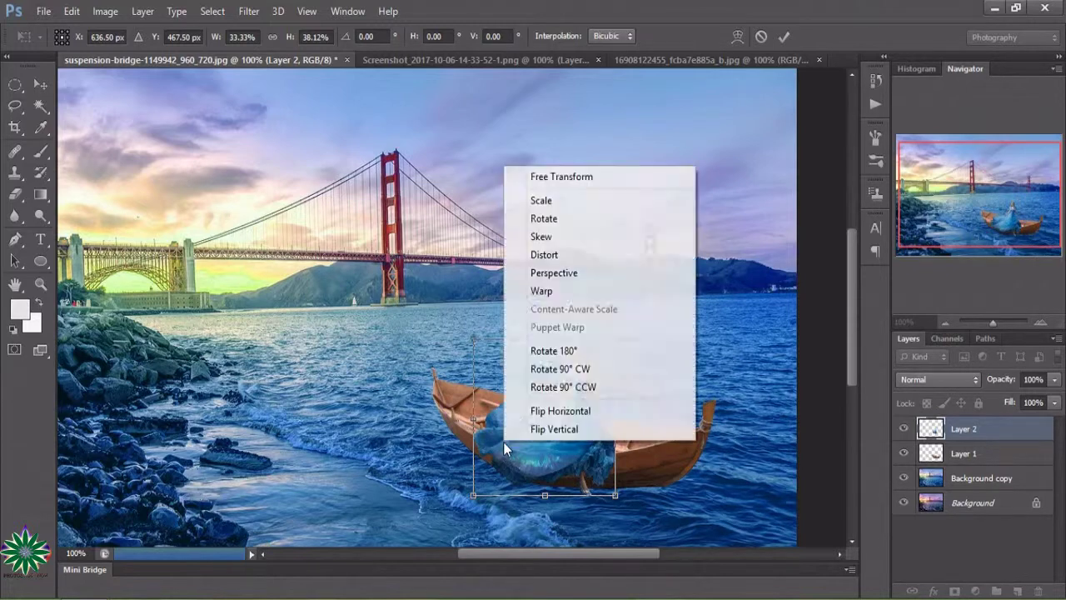
pyautogui.click(542, 290)
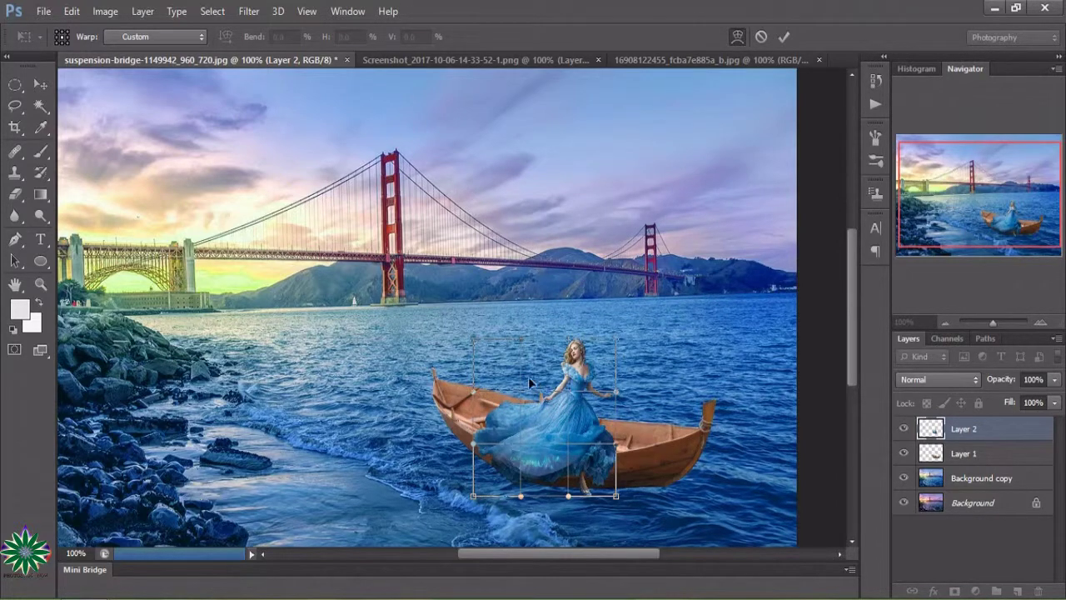
pyautogui.moveTo(528, 377); pyautogui.dragTo(518, 374)
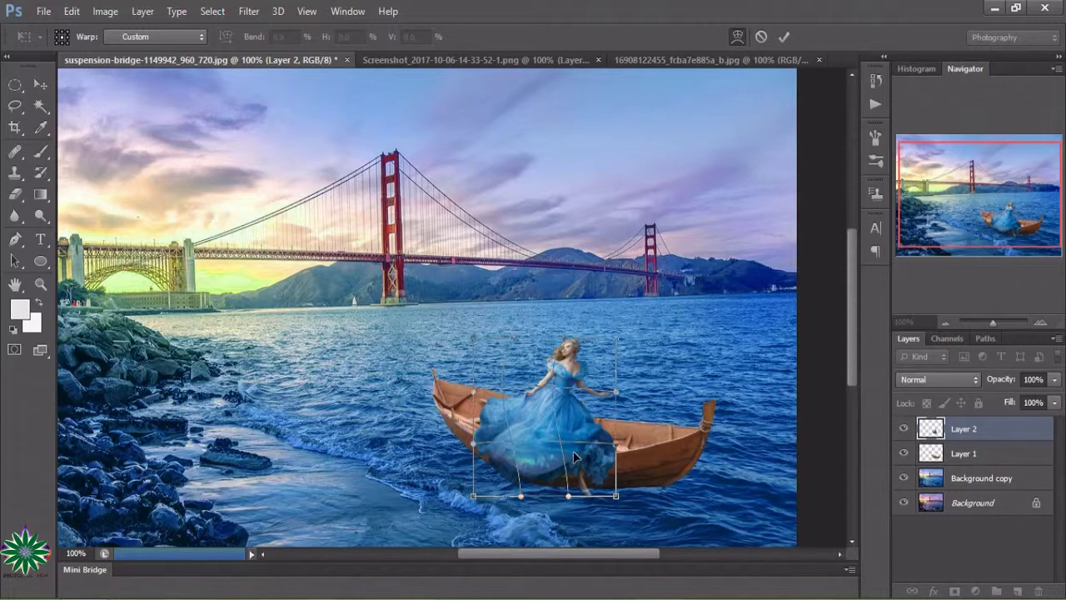
pyautogui.moveTo(573, 457); pyautogui.dragTo(580, 459)
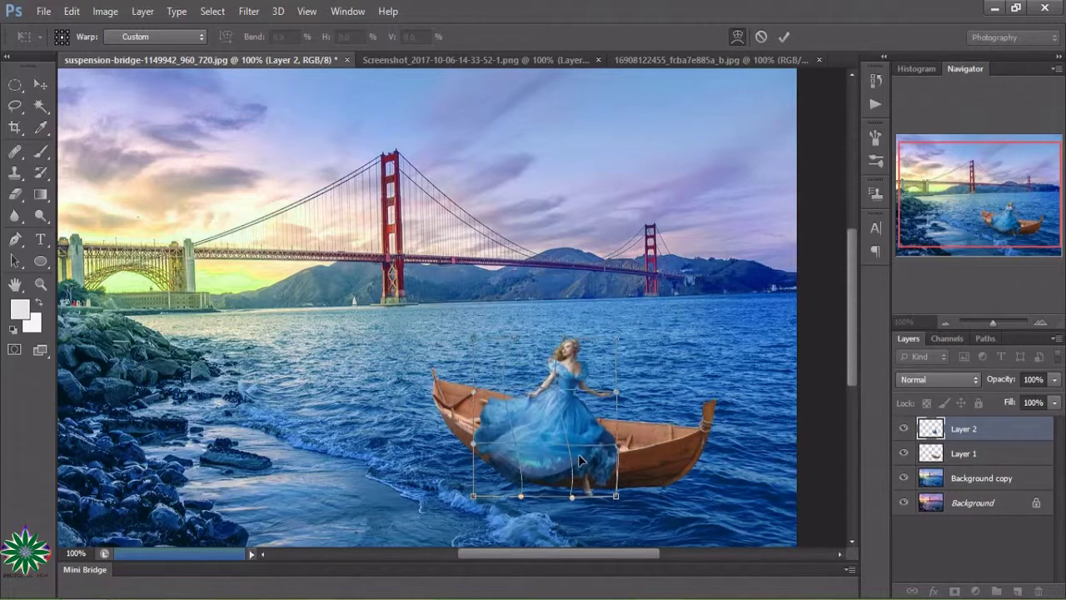
pyautogui.moveTo(594, 486); pyautogui.dragTo(593, 496)
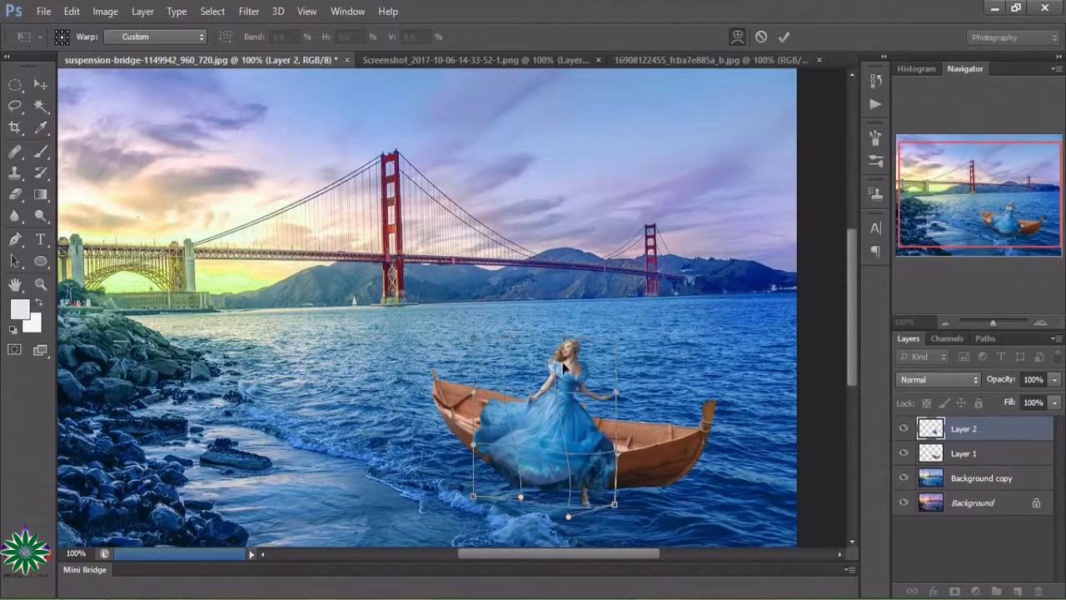
pyautogui.moveTo(532, 341); pyautogui.dragTo(524, 336)
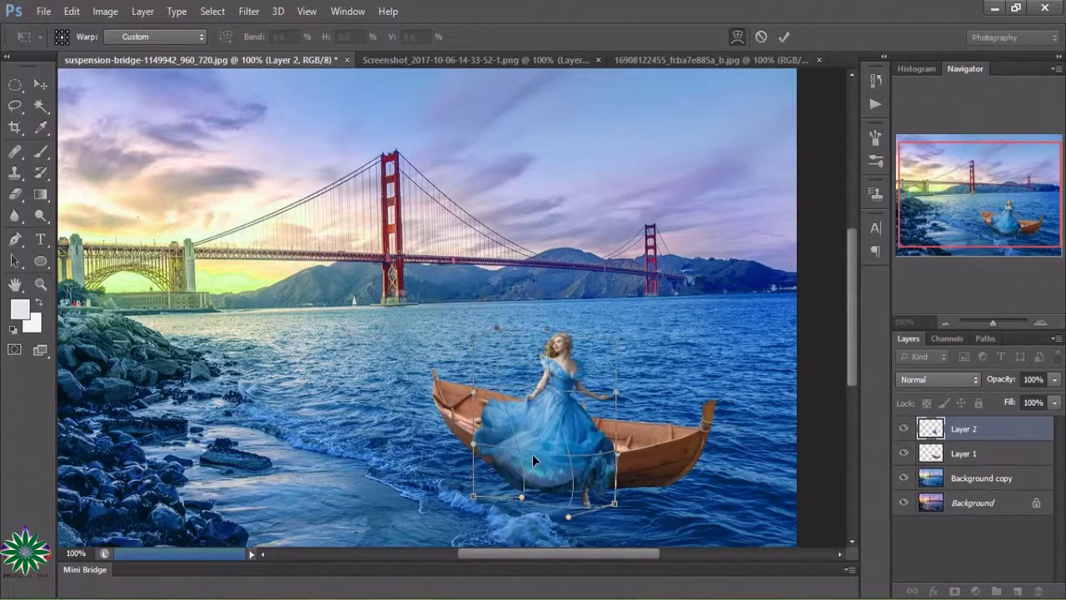
pyautogui.moveTo(586, 496); pyautogui.dragTo(584, 498)
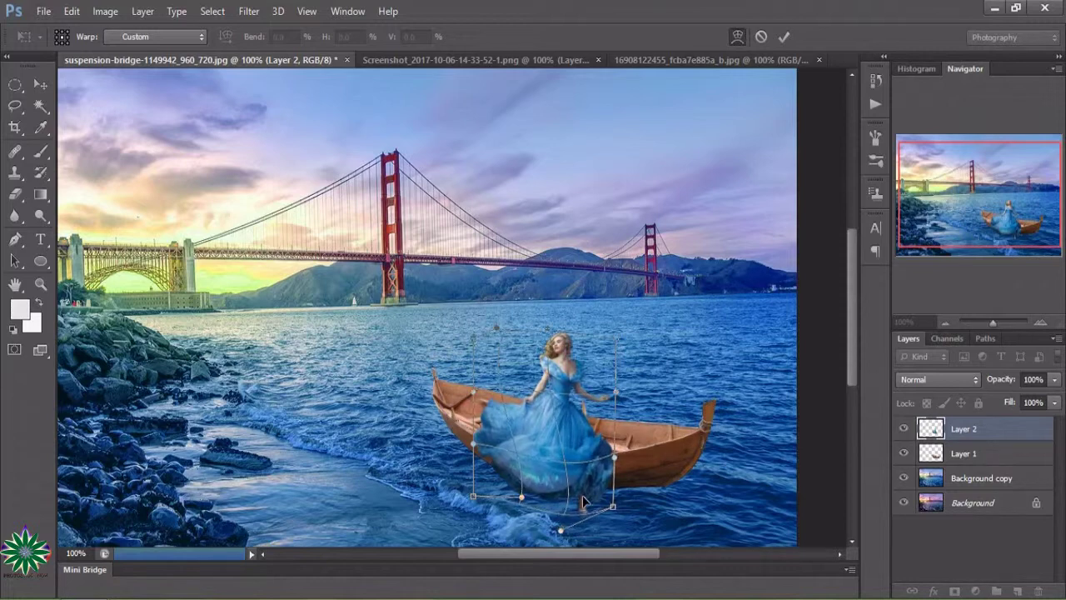
pyautogui.moveTo(581, 496); pyautogui.dragTo(581, 500)
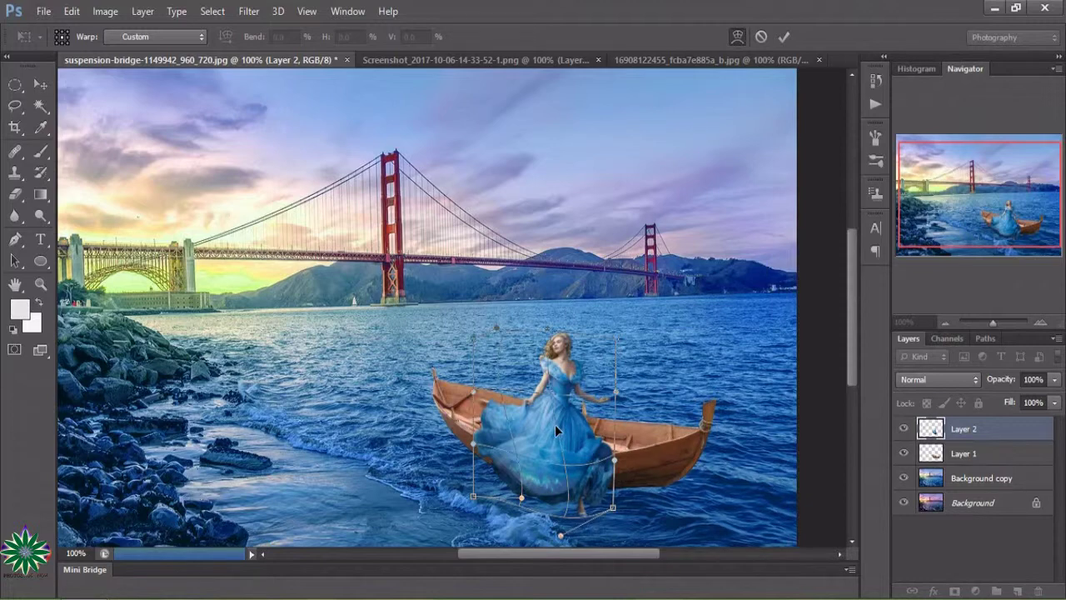
pyautogui.moveTo(483, 405); pyautogui.dragTo(481, 404)
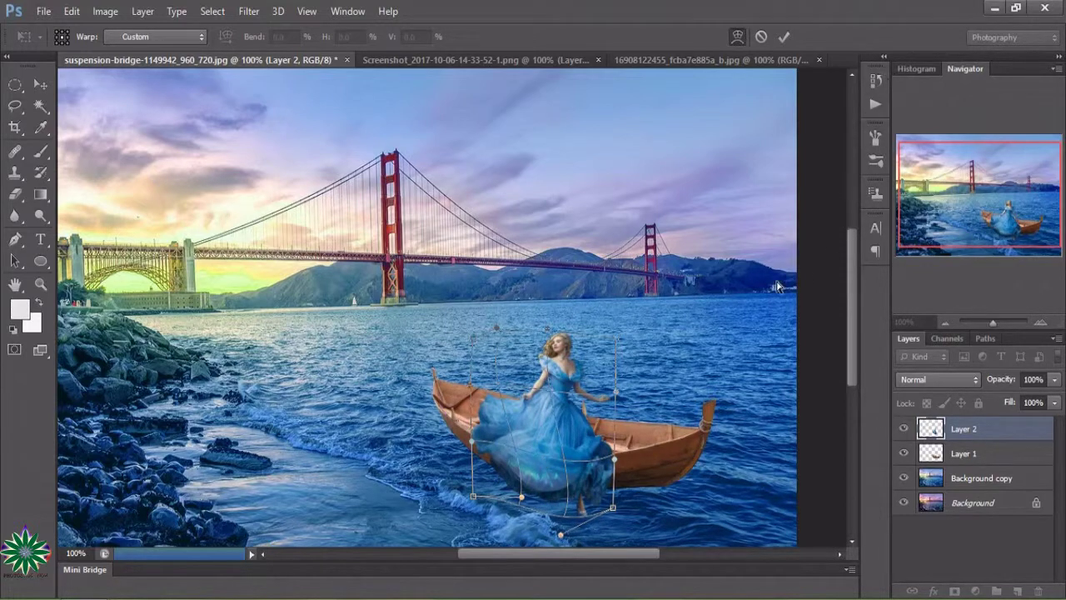
# Commit the warp, then rotate Cinderella on Layer 2 about -4.4° and apply it.
pyautogui.click(783, 37)
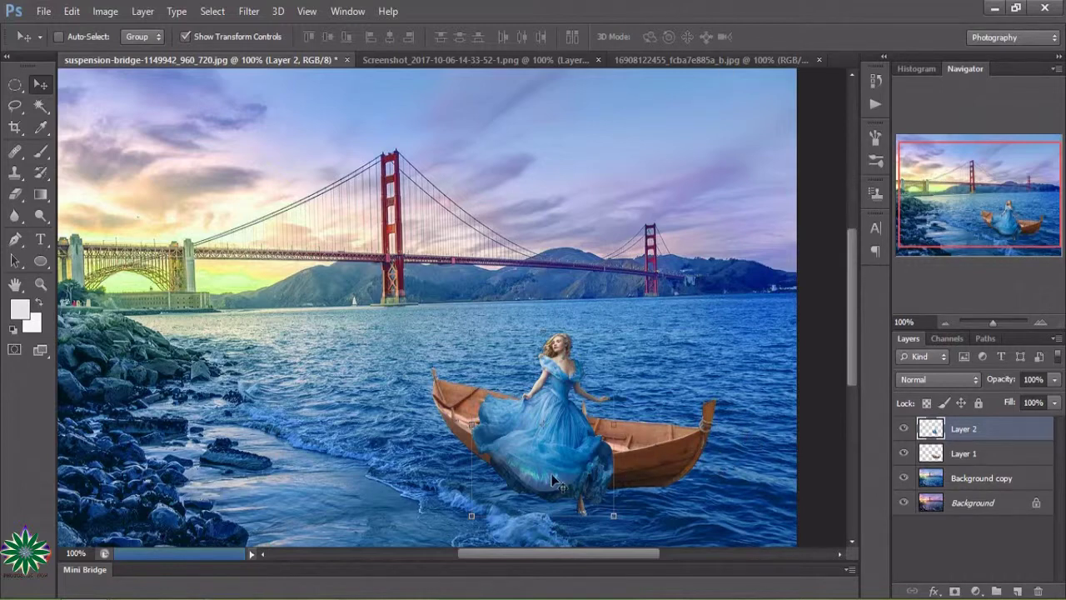
pyautogui.rightClick(557, 439)
pyautogui.click(582, 451)
pyautogui.moveTo(461, 430); pyautogui.dragTo(461, 438)
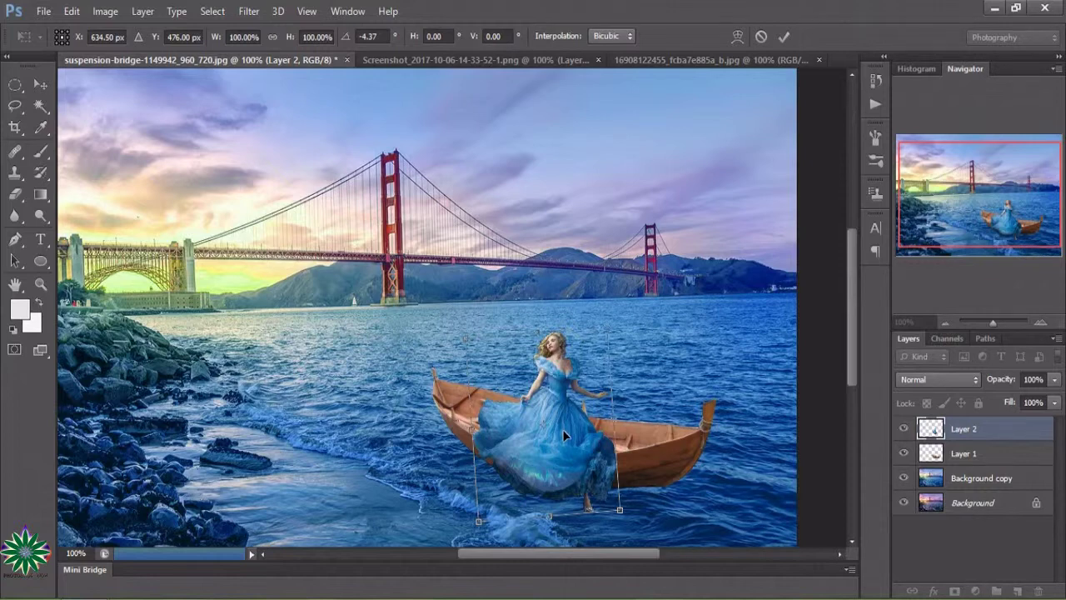
pyautogui.click(785, 35)
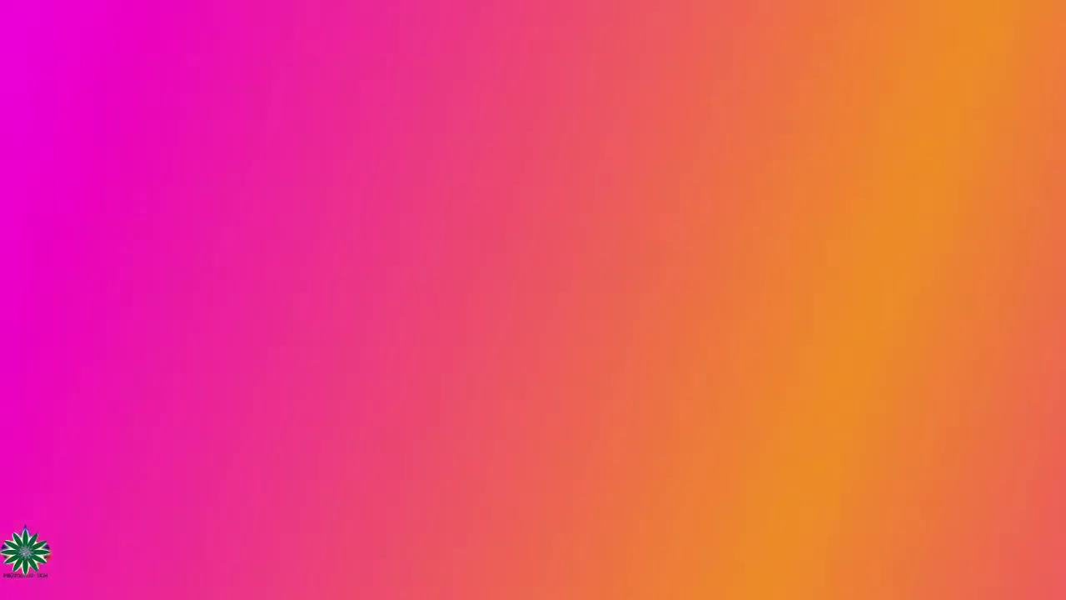